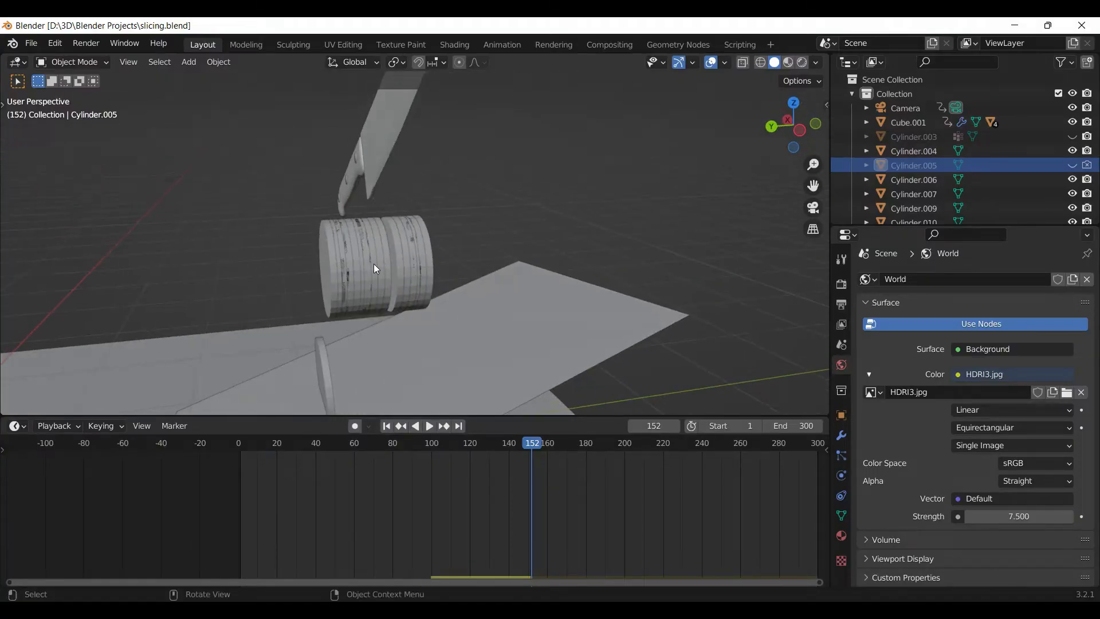
# Step: Rewind the timeline to frame 2 and examine the knife, the sliced cylinder and the board beneath it
pyautogui.scroll(-5, 404, 272)
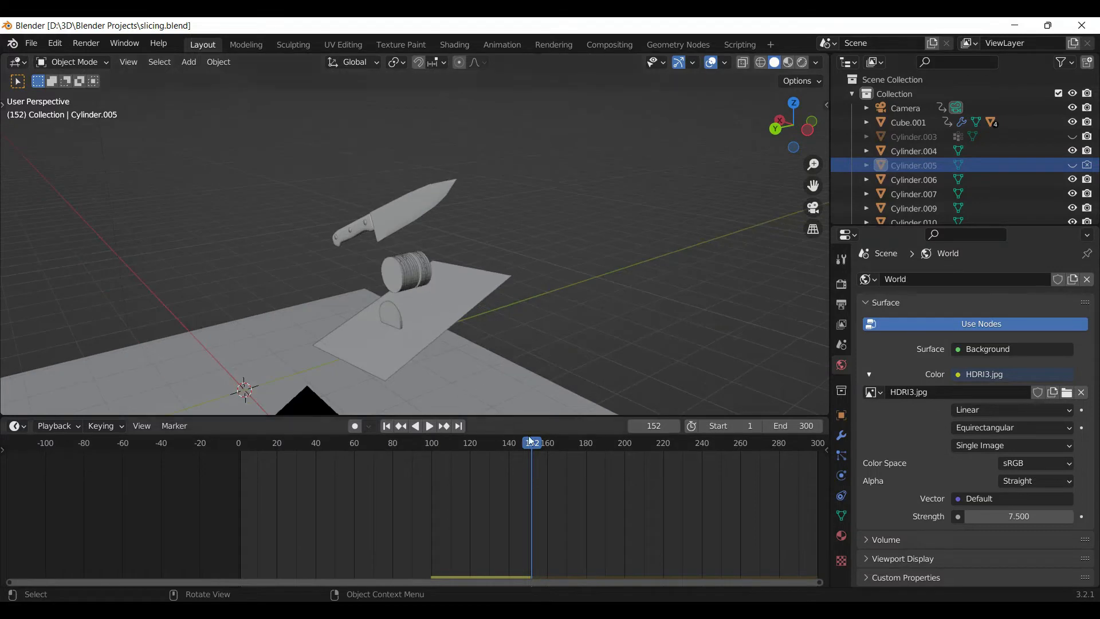
pyautogui.moveTo(535, 445); pyautogui.dragTo(242, 449)
pyautogui.scroll(4, 359, 272)
pyautogui.moveTo(359, 272); pyautogui.dragTo(400, 257, button='middle')
pyautogui.scroll(-4, 401, 257)
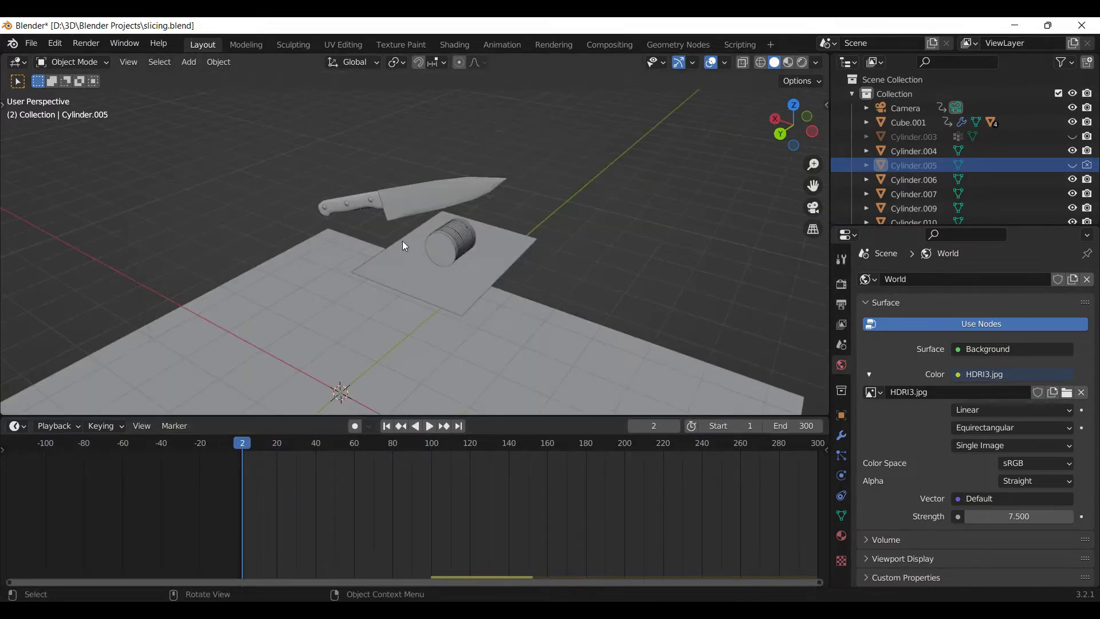
# Step: Select the knife and play its keyframed slicing animation up to frame 89, viewing the cut from the side
pyautogui.click(357, 204)
pyautogui.scroll(3, 356, 245)
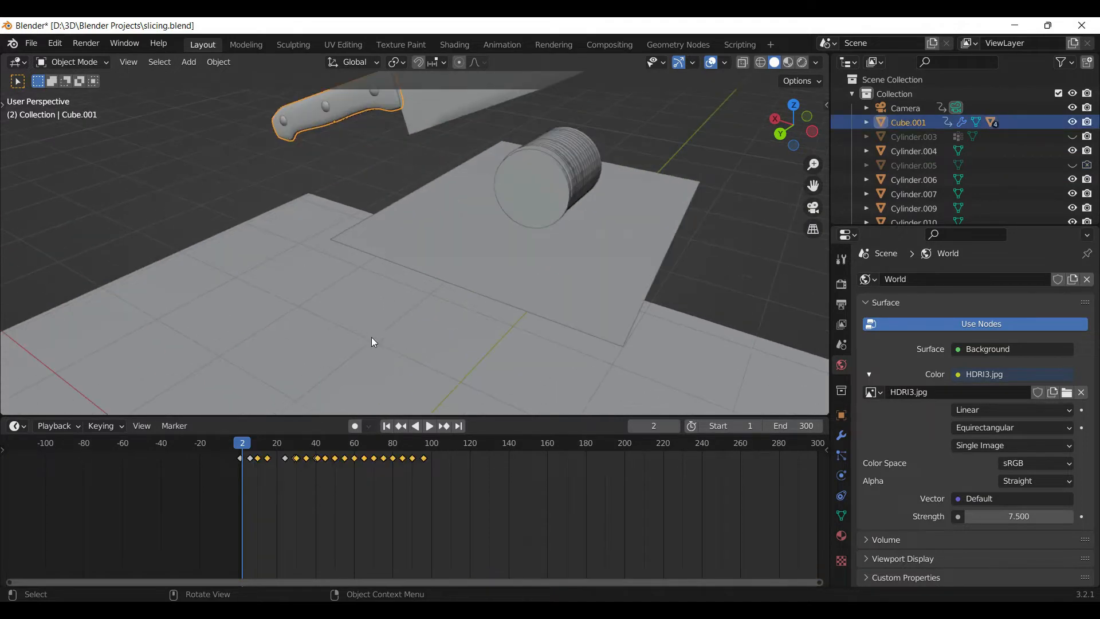
pyautogui.press('space')
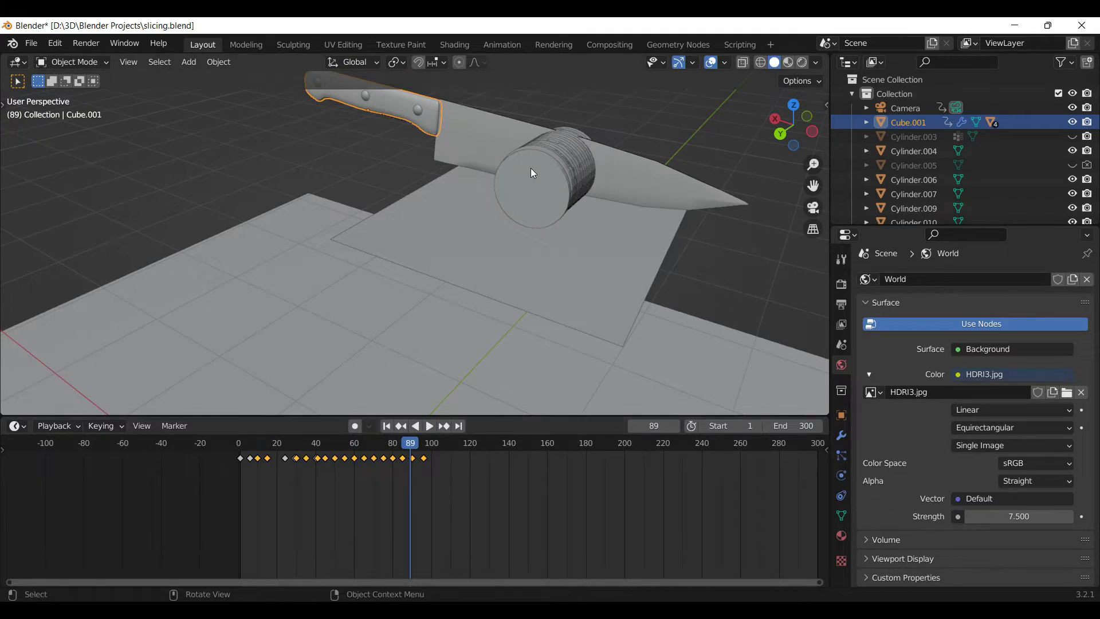
pyautogui.moveTo(530, 168); pyautogui.dragTo(465, 163, button='middle')
pyautogui.moveTo(570, 197); pyautogui.dragTo(528, 203, button='middle')
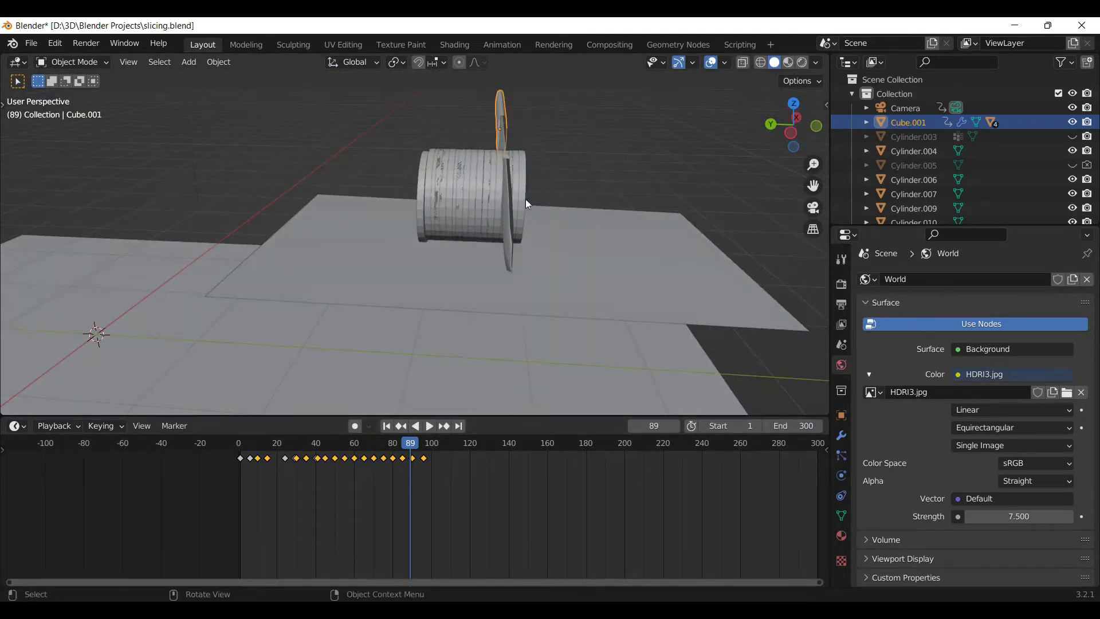
# Step: Replay the start of the knife's animation and return the timeline to frame 1
pyautogui.moveTo(414, 450); pyautogui.dragTo(219, 467)
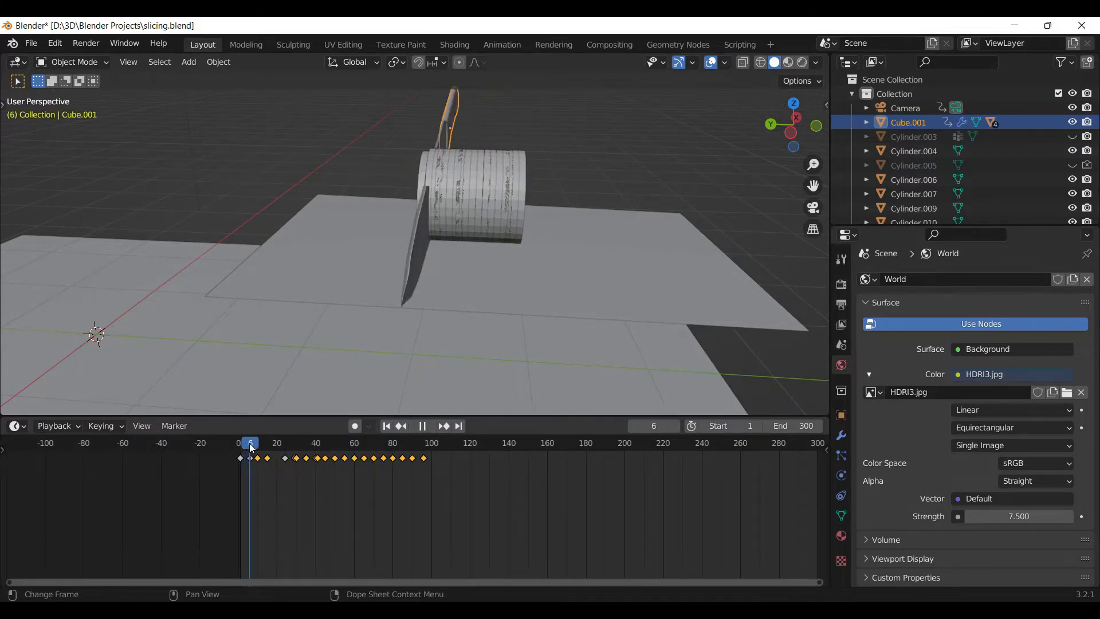
pyautogui.press('space')
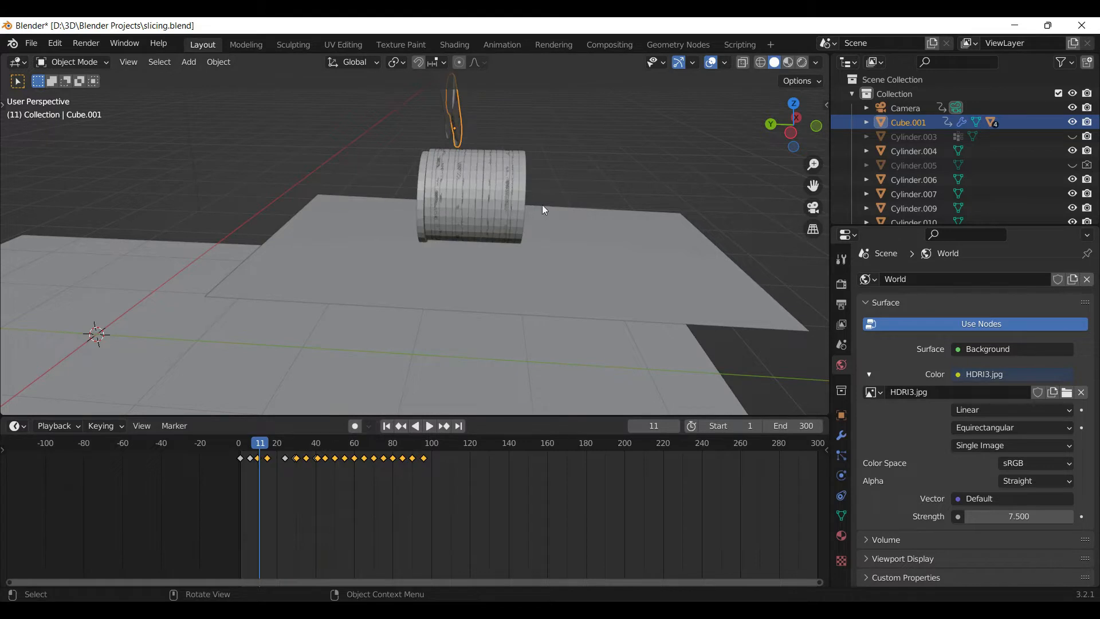
pyautogui.moveTo(266, 447); pyautogui.dragTo(240, 446)
# Step: Inspect the rigid body physics settings of the small board plane and of the large ground plane
pyautogui.click(464, 295)
pyautogui.moveTo(461, 307); pyautogui.dragTo(595, 266, button='middle')
pyautogui.scroll(-8, 966, 147)
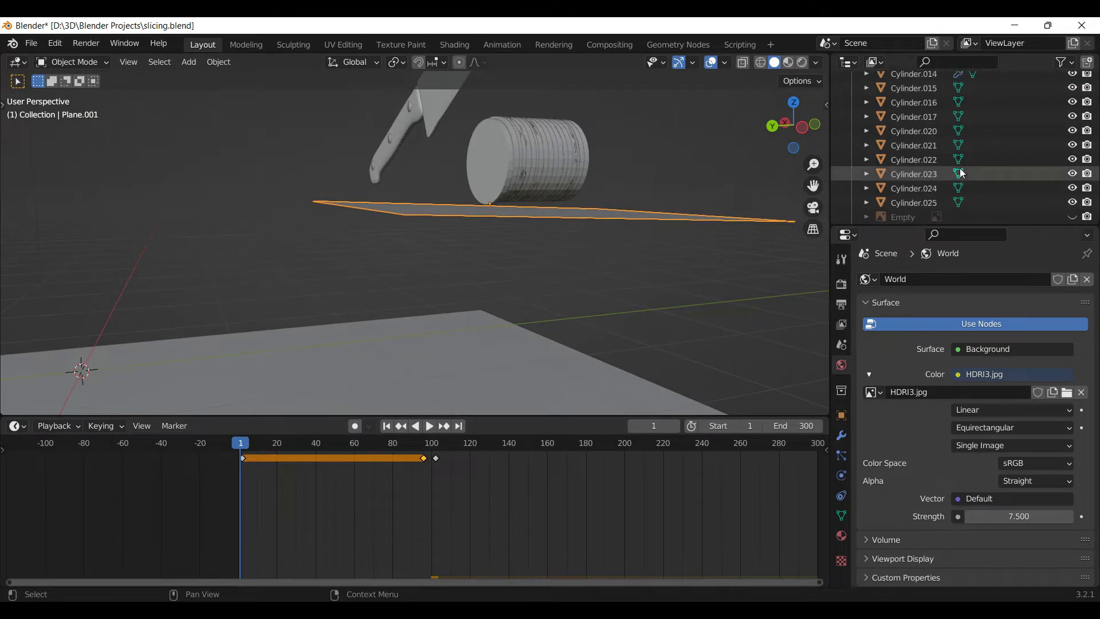
pyautogui.click(445, 350)
pyautogui.moveTo(445, 351); pyautogui.dragTo(496, 298, button='middle')
pyautogui.click(337, 260)
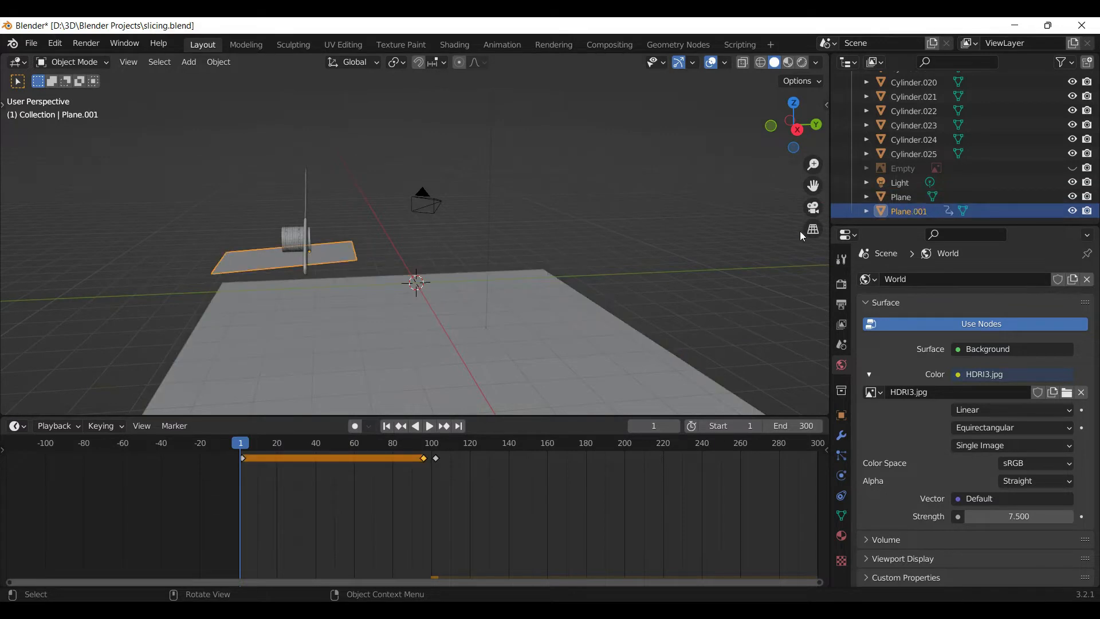
pyautogui.click(840, 476)
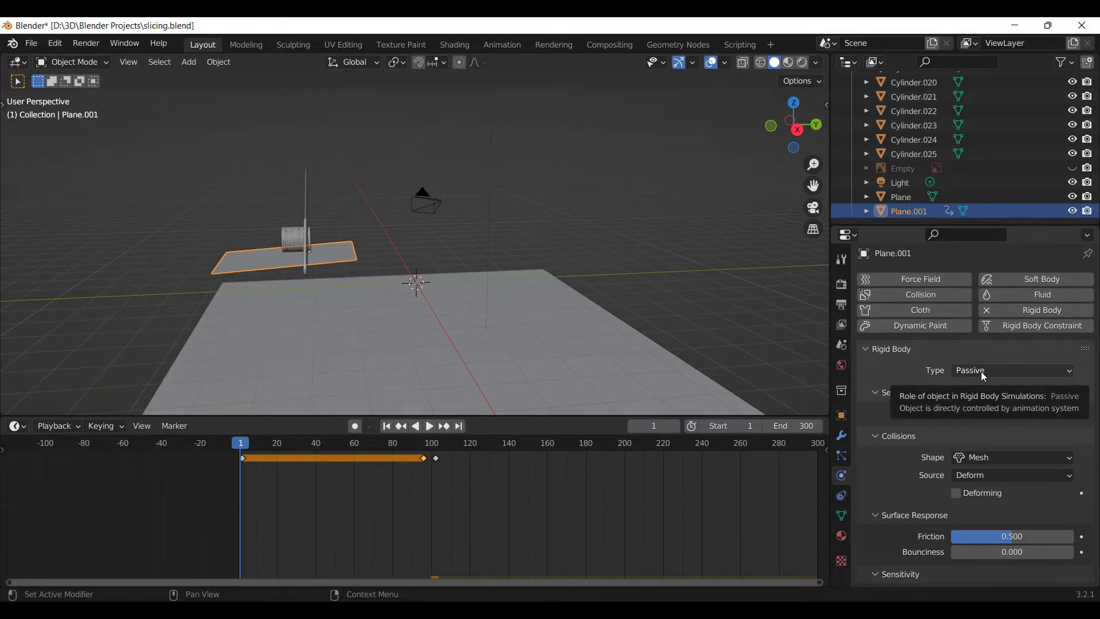
pyautogui.click(438, 332)
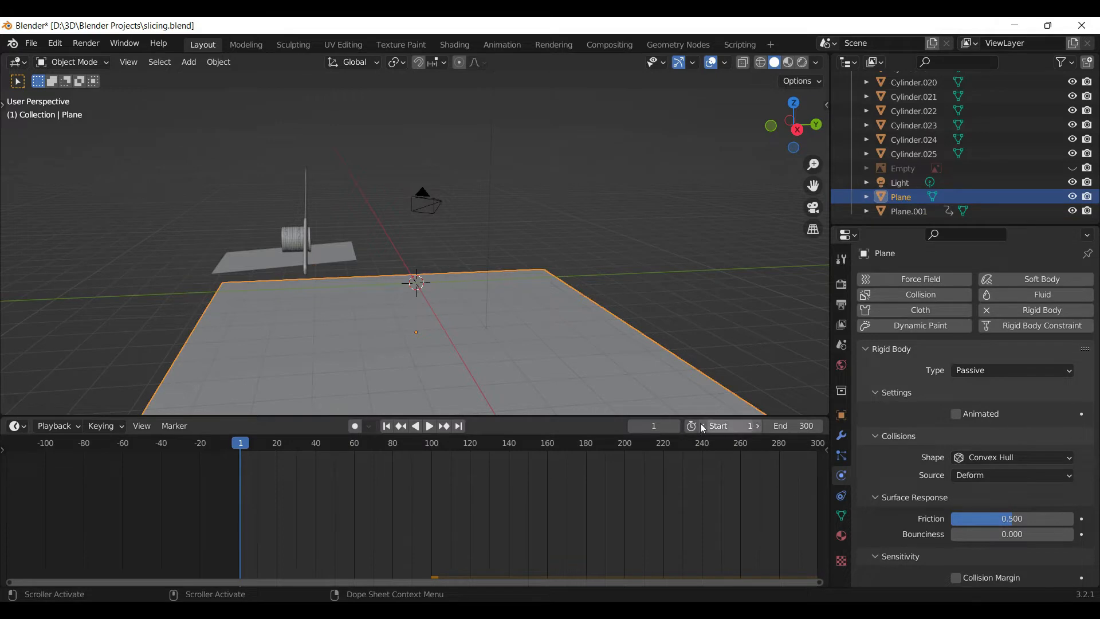
# Step: Inspect the rigid body physics settings of the individual cylinder slices, from the front slice to the rear ones
pyautogui.scroll(4, 343, 250)
pyautogui.moveTo(315, 249); pyautogui.dragTo(215, 268, button='middle')
pyautogui.moveTo(499, 220); pyautogui.dragTo(452, 225, button='middle')
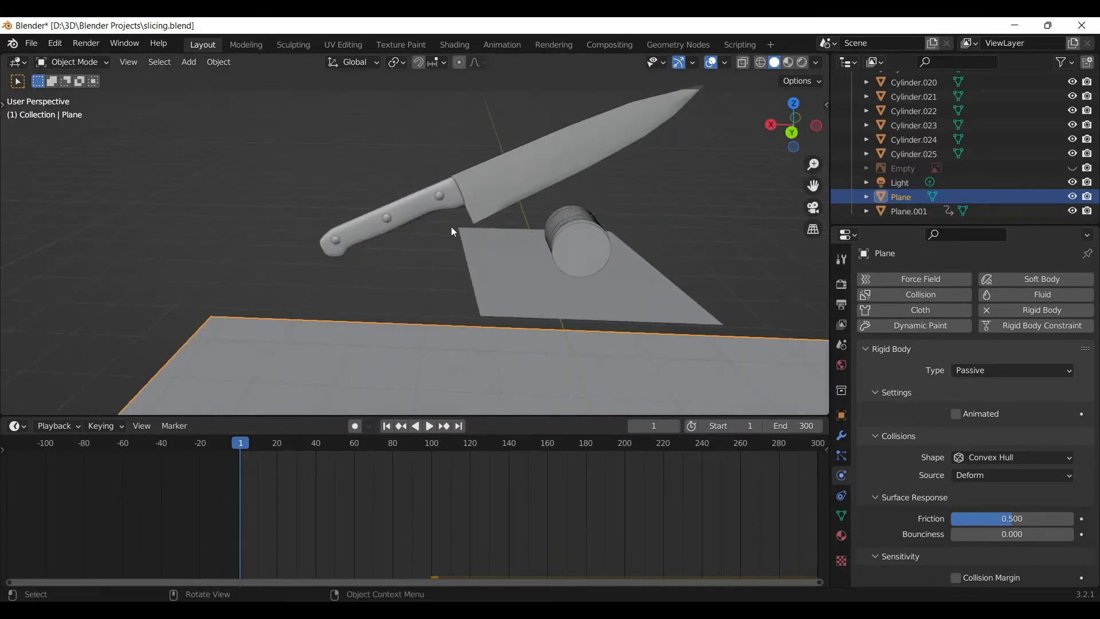
pyautogui.click(588, 247)
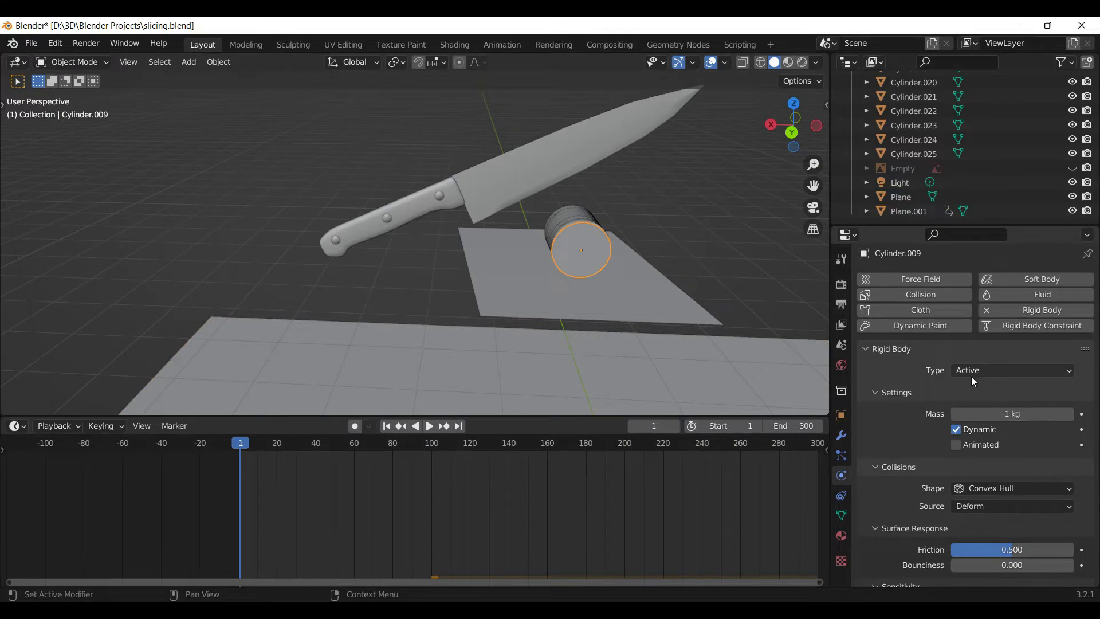
pyautogui.moveTo(720, 252); pyautogui.dragTo(655, 328, button='middle')
pyautogui.click(569, 323)
pyautogui.click(517, 311)
pyautogui.click(494, 297)
pyautogui.click(550, 285)
pyautogui.click(598, 281)
pyautogui.click(603, 280)
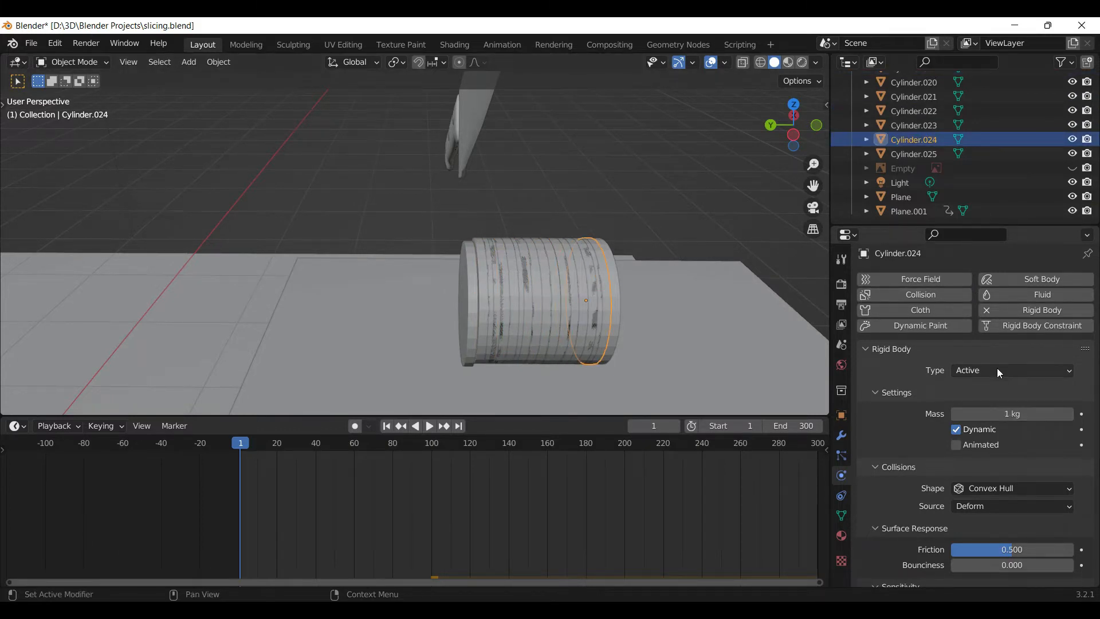
# Step: Play the slicing and rigid body simulation from frame 1, watch it from the side, and return to frame 1
pyautogui.moveTo(676, 347); pyautogui.dragTo(620, 326, button='middle')
pyautogui.moveTo(553, 315)
pyautogui.mouseDown(button='middle')
pyautogui.moveTo(483, 302)
pyautogui.moveTo(545, 301)
pyautogui.moveTo(339, 291)
pyautogui.moveTo(373, 305)
pyautogui.moveTo(545, 304)
pyautogui.mouseUp(button='middle')
pyautogui.scroll(8, 303, 285)
pyautogui.scroll(-4, 499, 309)
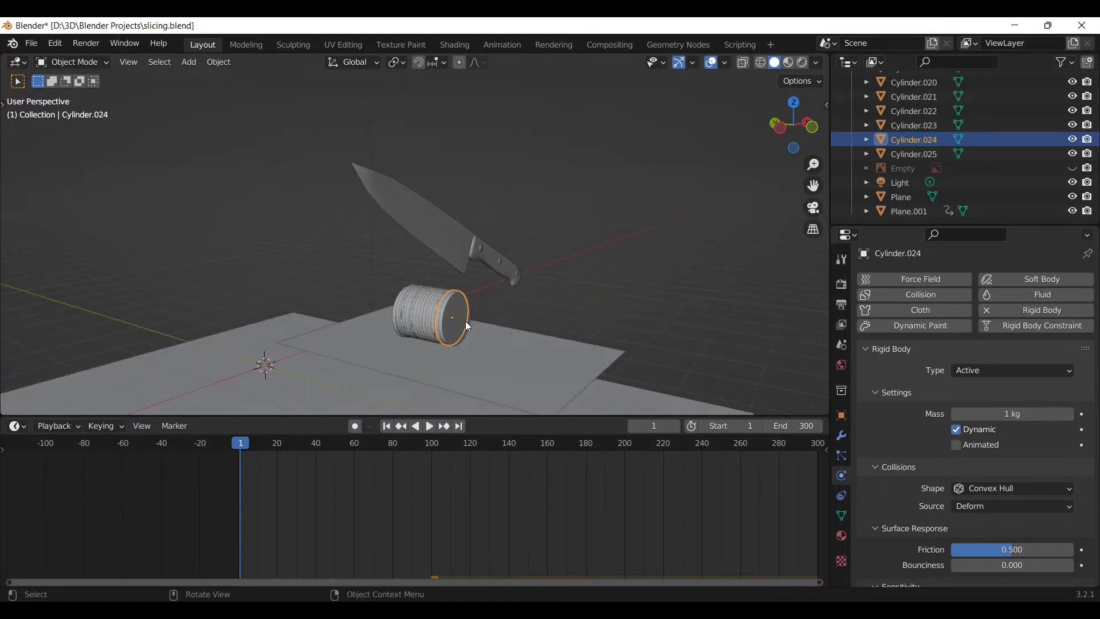
pyautogui.click(426, 426)
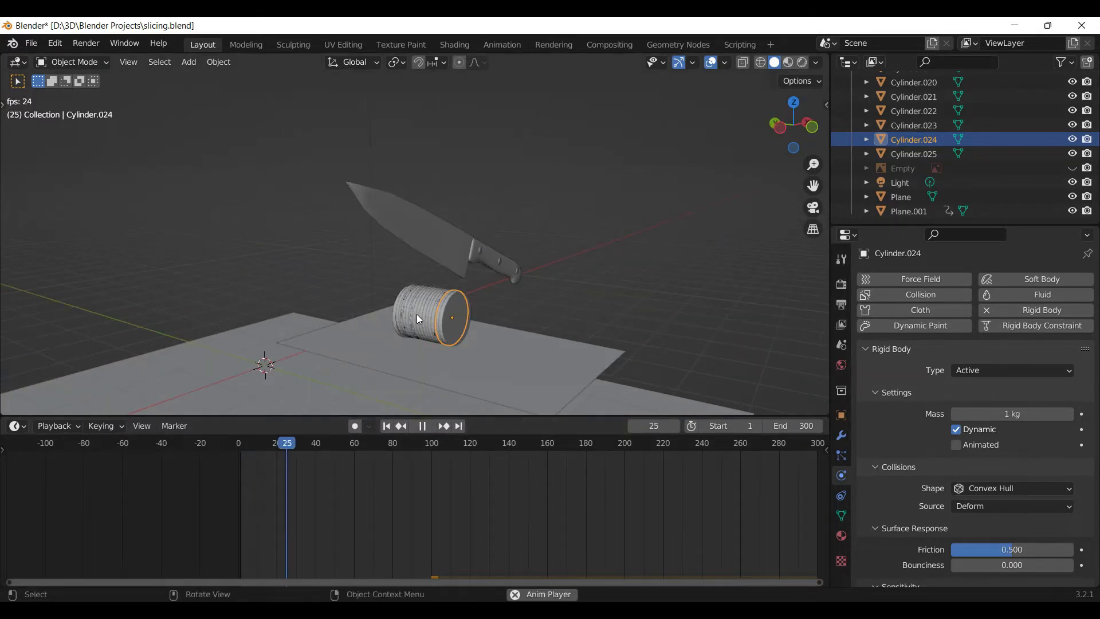
pyautogui.moveTo(542, 327); pyautogui.dragTo(424, 282, button='middle')
pyautogui.scroll(-7, 464, 345)
pyautogui.scroll(6, 465, 356)
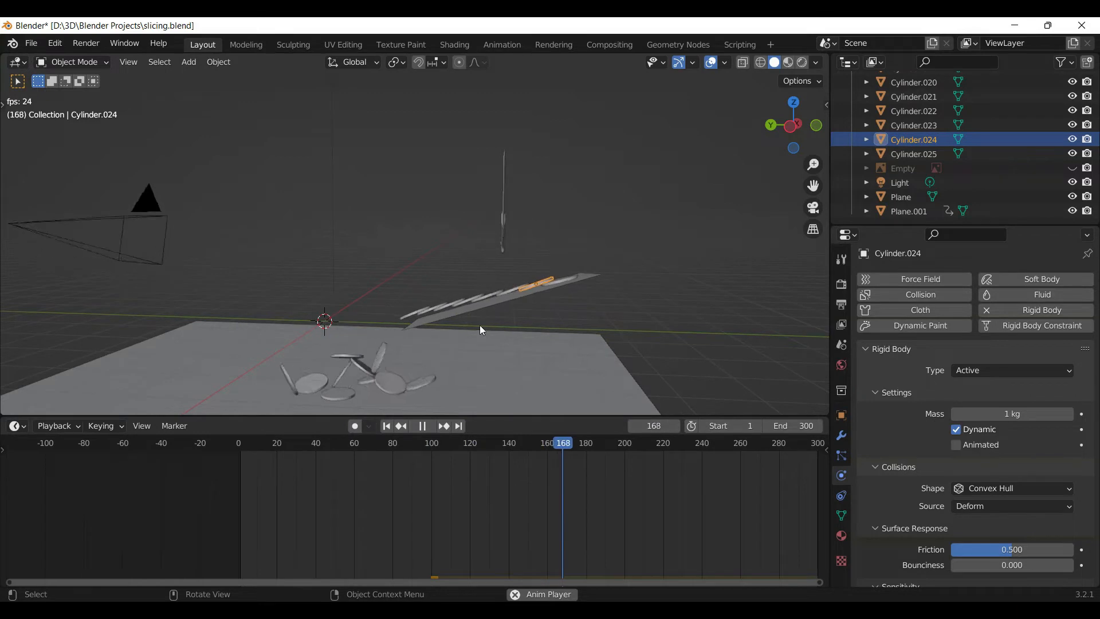
pyautogui.click(422, 426)
pyautogui.moveTo(657, 445); pyautogui.dragTo(241, 465)
pyautogui.press('space')
pyautogui.press('space')
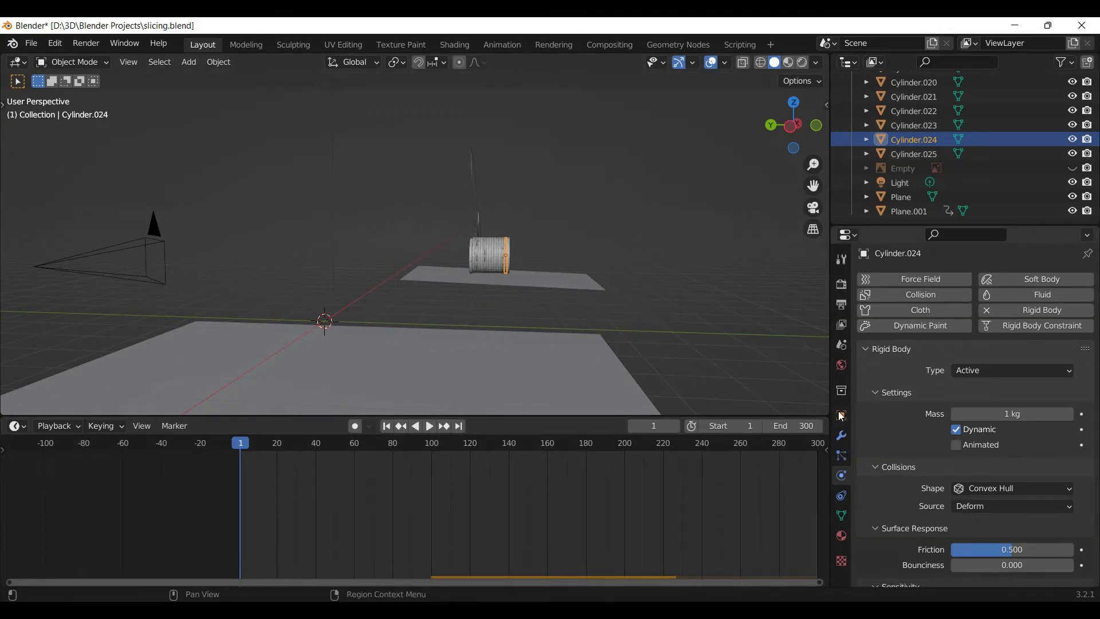
# Step: Show the scene's Rigid Body World settings, including the simulation cache range, with the Audio section collapsed
pyautogui.click(843, 367)
pyautogui.click(840, 345)
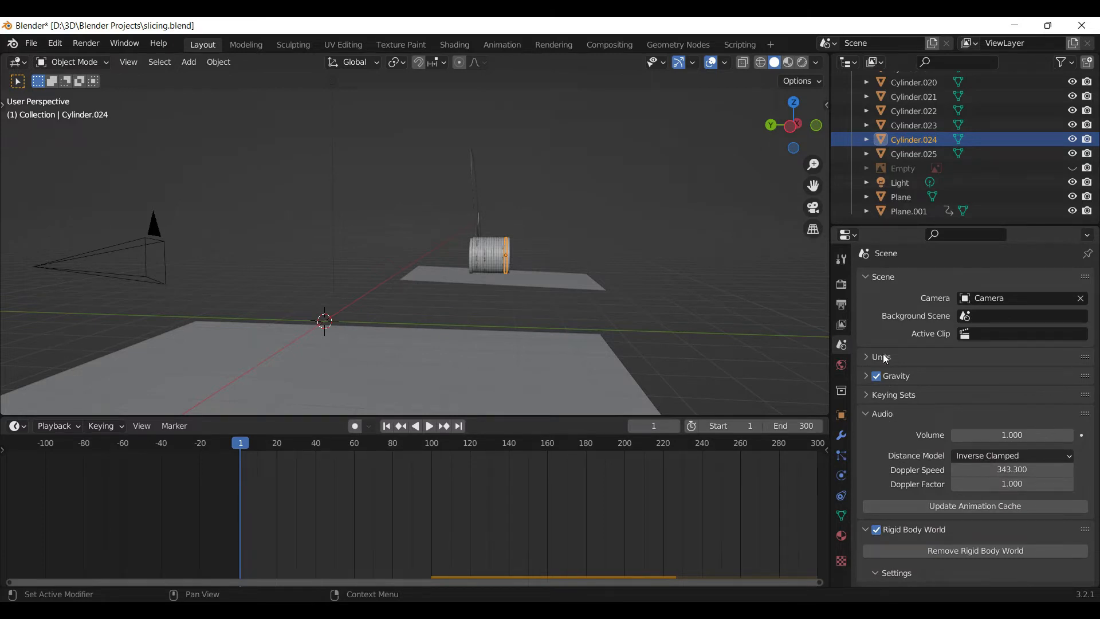
pyautogui.click(868, 411)
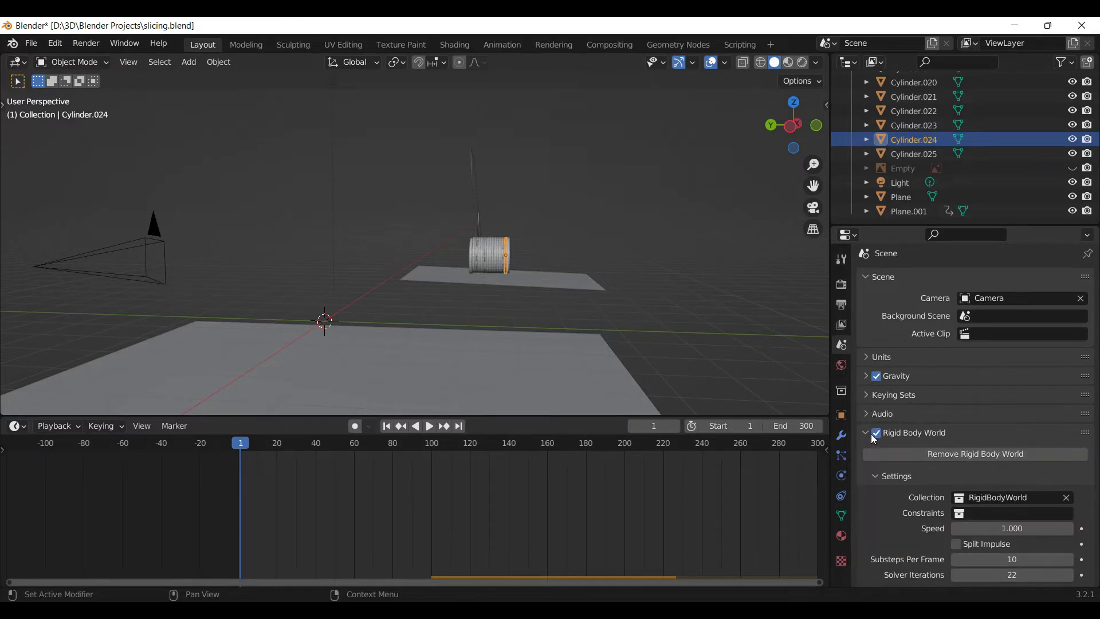
pyautogui.scroll(-3, 958, 479)
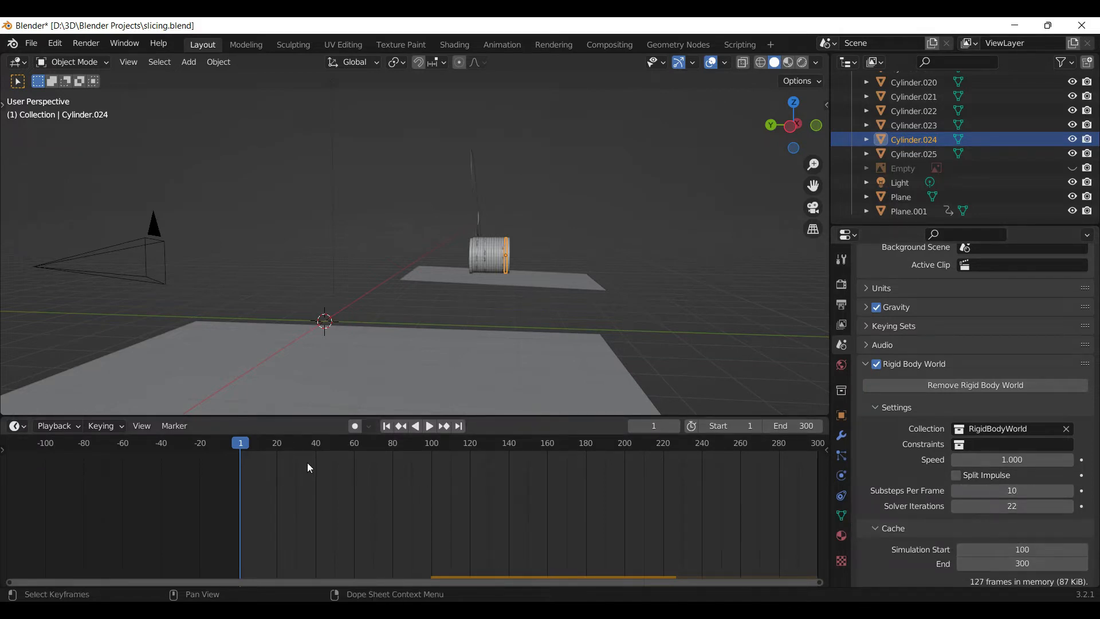
# Step: Scrub the timeline up to frame 97, back to frame 2 and on to frame 115 to check the simulation's timing
pyautogui.moveTo(251, 445); pyautogui.dragTo(286, 448)
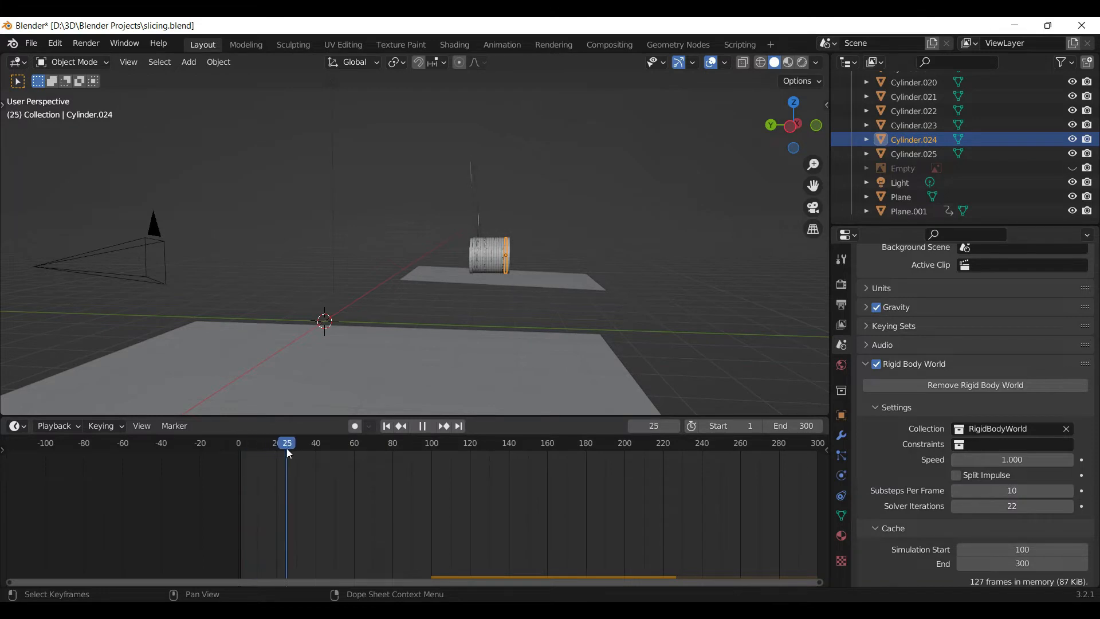
pyautogui.moveTo(414, 454); pyautogui.dragTo(426, 455)
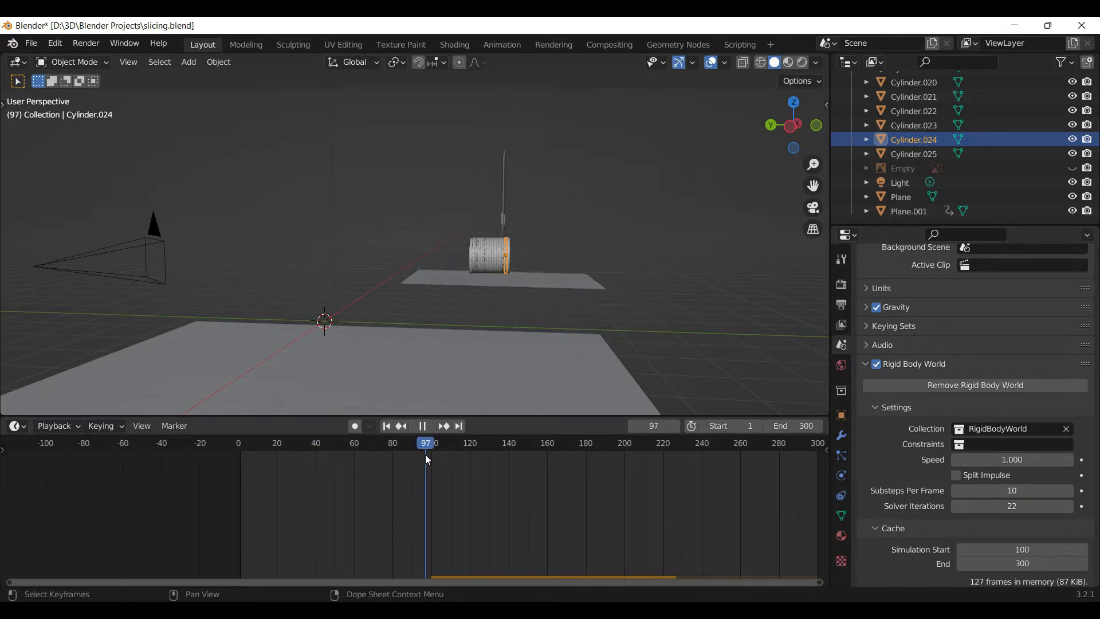
pyautogui.moveTo(425, 455); pyautogui.dragTo(241, 466)
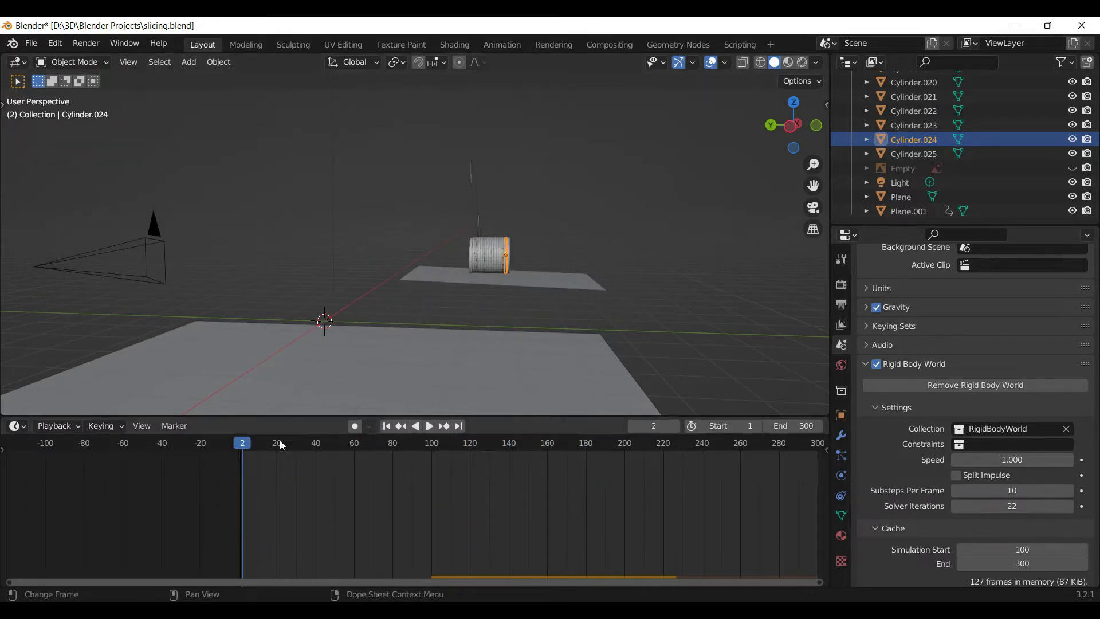
pyautogui.moveTo(245, 447); pyautogui.dragTo(460, 442)
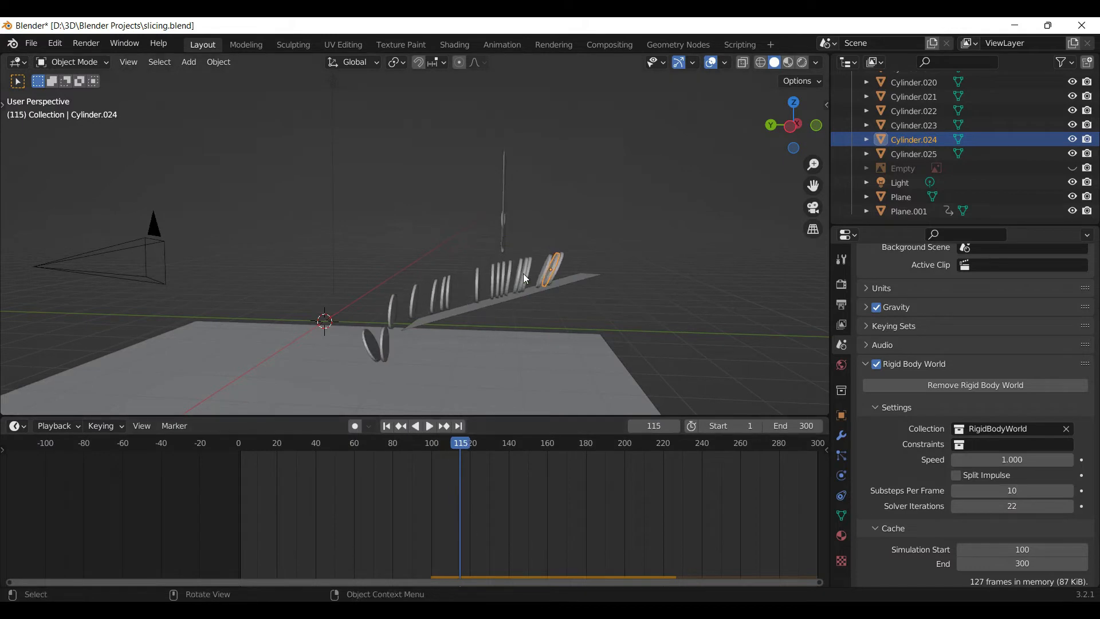
# Step: Select the board plane under the slices and check its keyframed tilt by scrubbing back to frame 97
pyautogui.click(467, 305)
pyautogui.press('KP_Decimal')
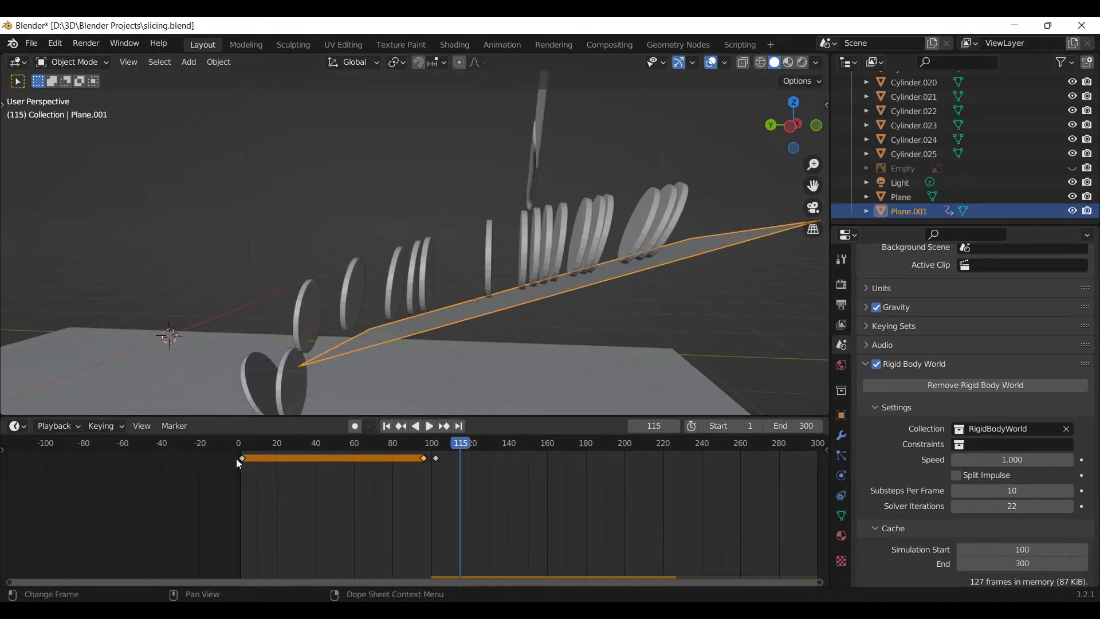
pyautogui.moveTo(458, 447); pyautogui.dragTo(425, 444)
pyautogui.press('space')
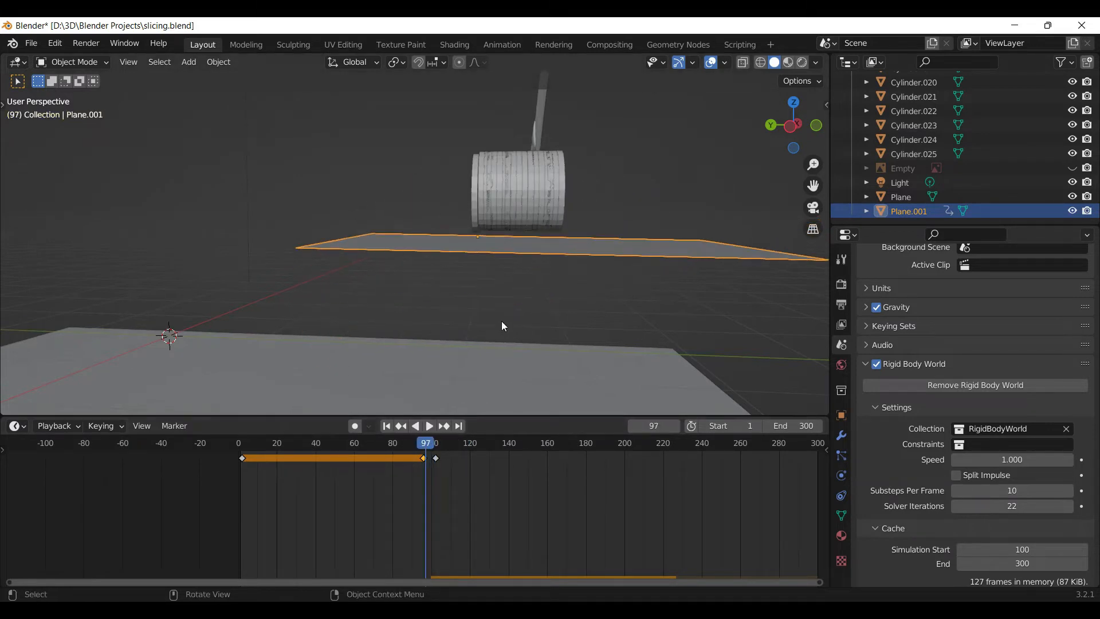
pyautogui.scroll(-6, 498, 321)
pyautogui.moveTo(528, 304); pyautogui.dragTo(464, 331, button='middle')
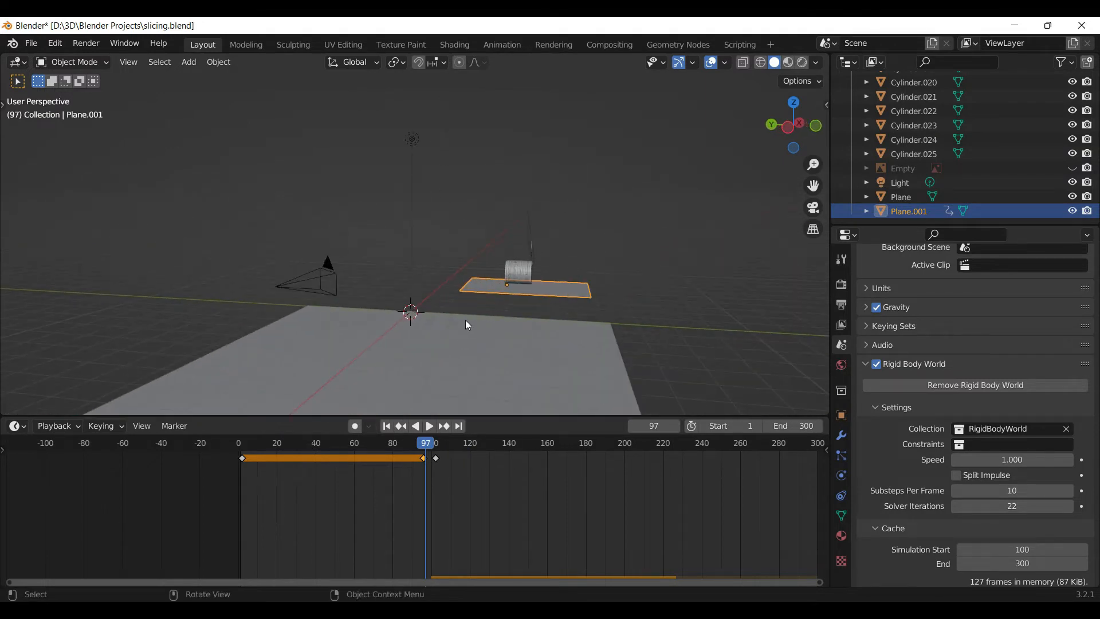
# Step: Switch the viewport to rendered shading and view the knife, cylinder and board from above
pyautogui.press('z')
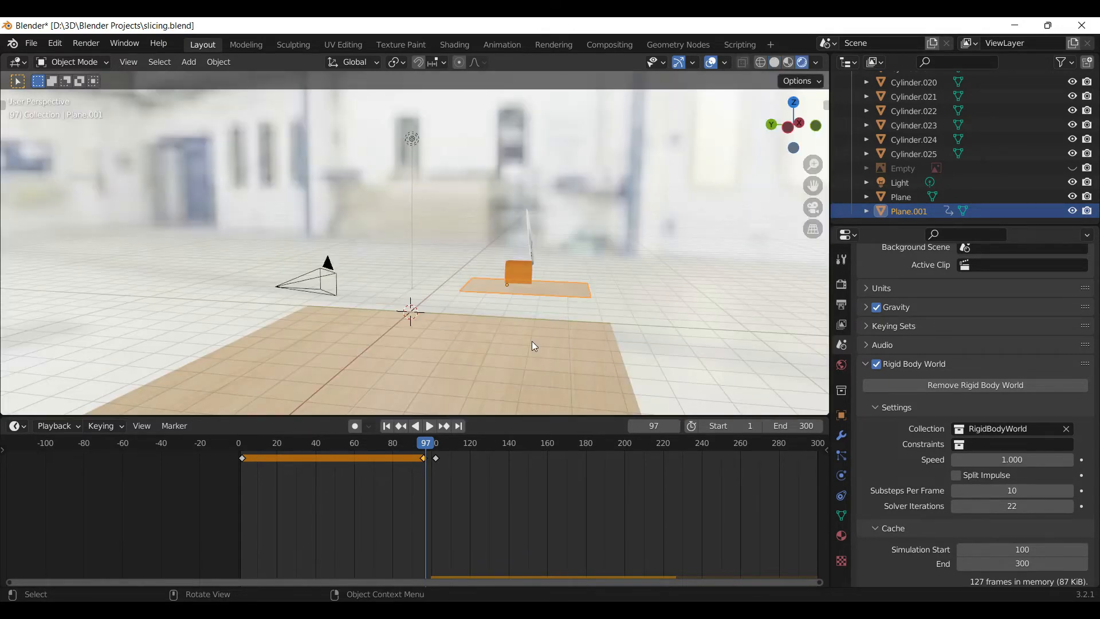
pyautogui.moveTo(573, 256)
pyautogui.mouseDown(button='middle')
pyautogui.moveTo(421, 267)
pyautogui.moveTo(547, 277)
pyautogui.moveTo(390, 260)
pyautogui.moveTo(348, 270)
pyautogui.moveTo(363, 264)
pyautogui.moveTo(265, 249)
pyautogui.moveTo(301, 232)
pyautogui.moveTo(362, 296)
pyautogui.moveTo(528, 211)
pyautogui.moveTo(452, 218)
pyautogui.mouseUp(button='middle')
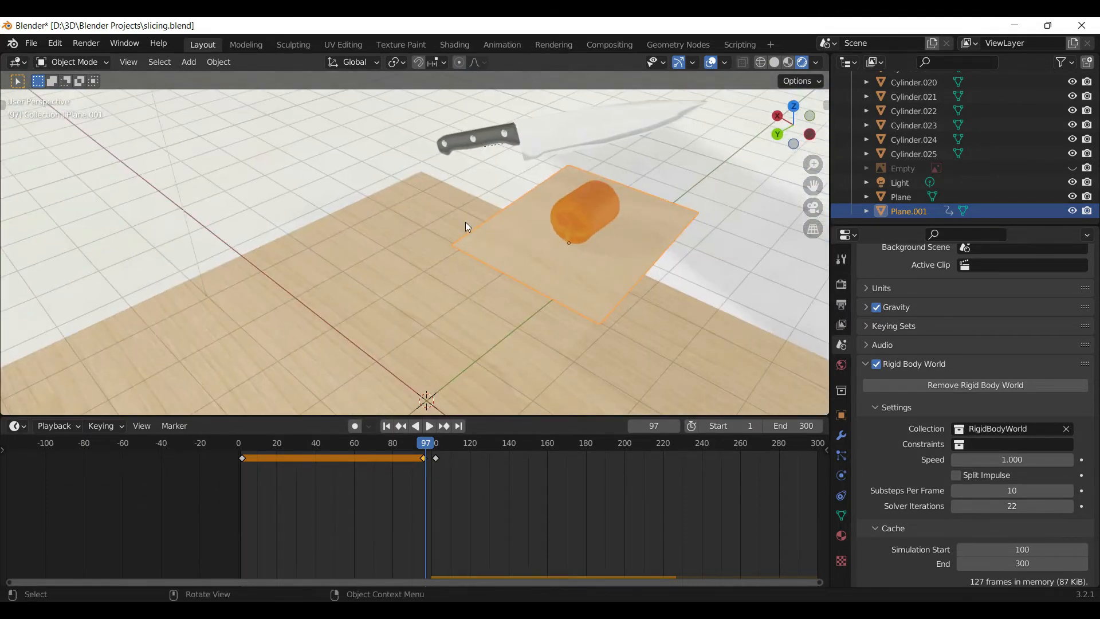
pyautogui.scroll(3, 934, 163)
# Step: Disable Cylinder.003 in renders, and briefly show it in the viewport before hiding it again
pyautogui.scroll(6, 928, 166)
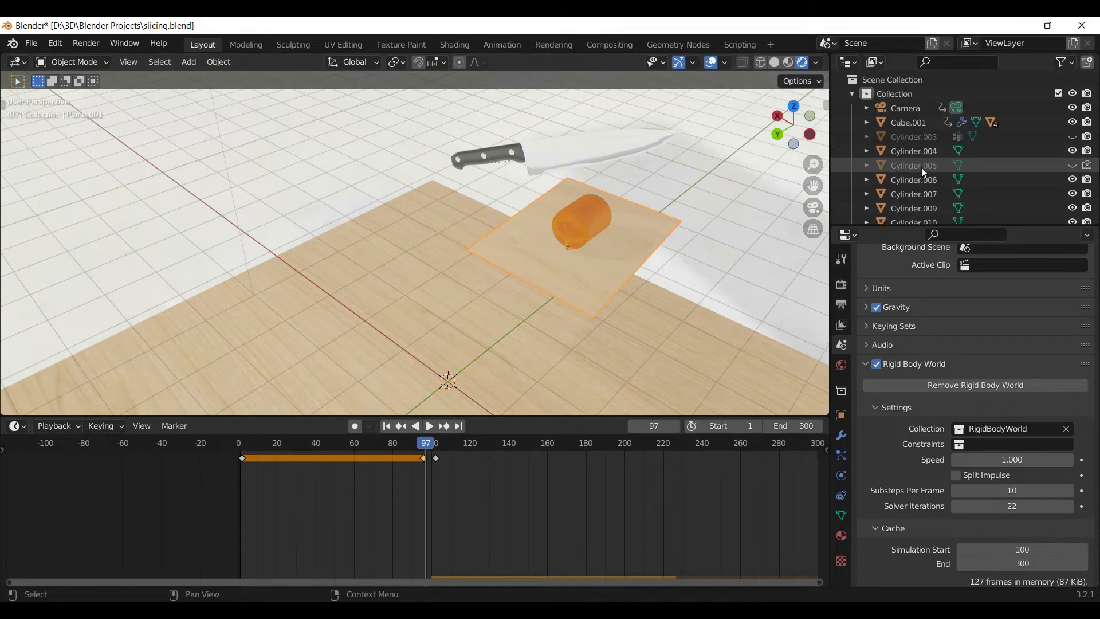
pyautogui.click(1089, 138)
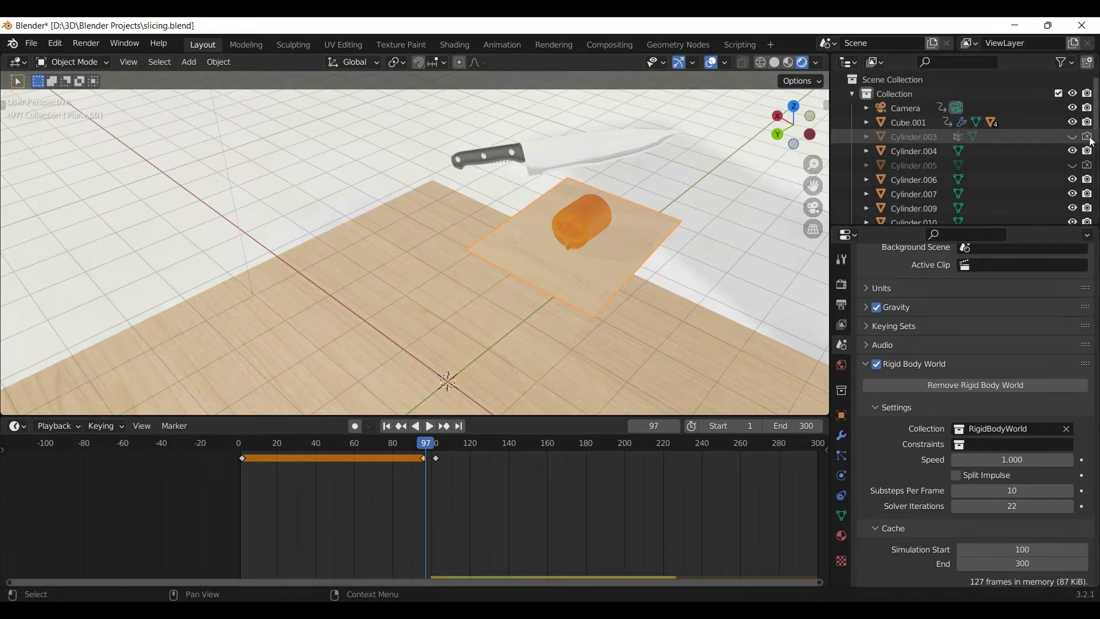
pyautogui.click(1072, 138)
pyautogui.click(1072, 138)
# Step: Examine the cylinder slices up close in rendered shading and play the simulation from frame 97
pyautogui.scroll(-2, 623, 273)
pyautogui.moveTo(625, 273); pyautogui.dragTo(602, 258, button='middle')
pyautogui.scroll(6, 570, 265)
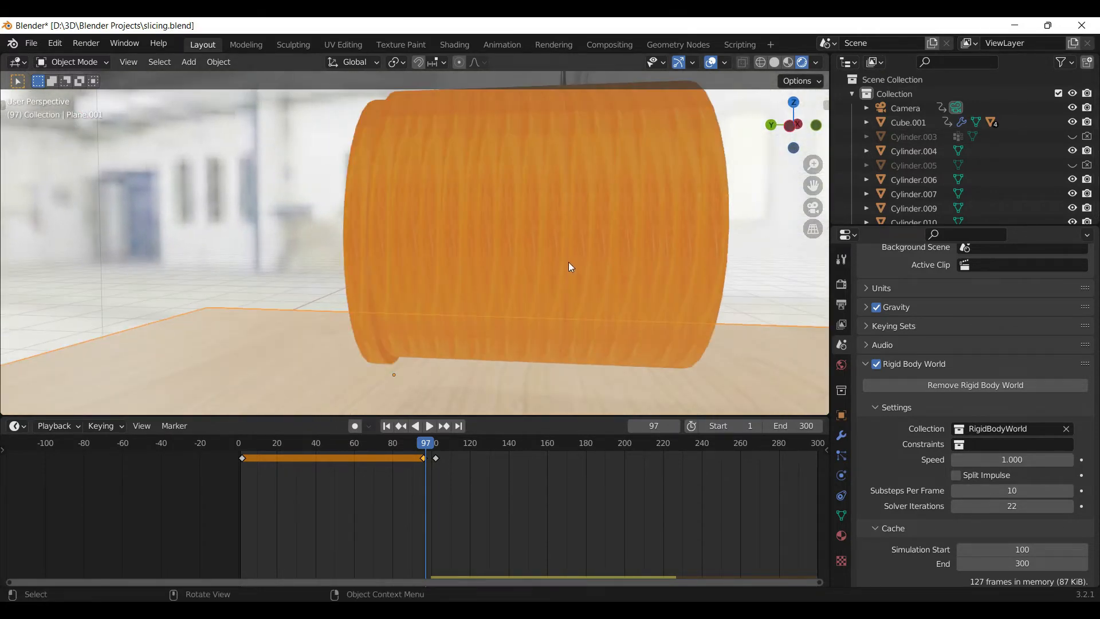
pyautogui.scroll(-2, 529, 268)
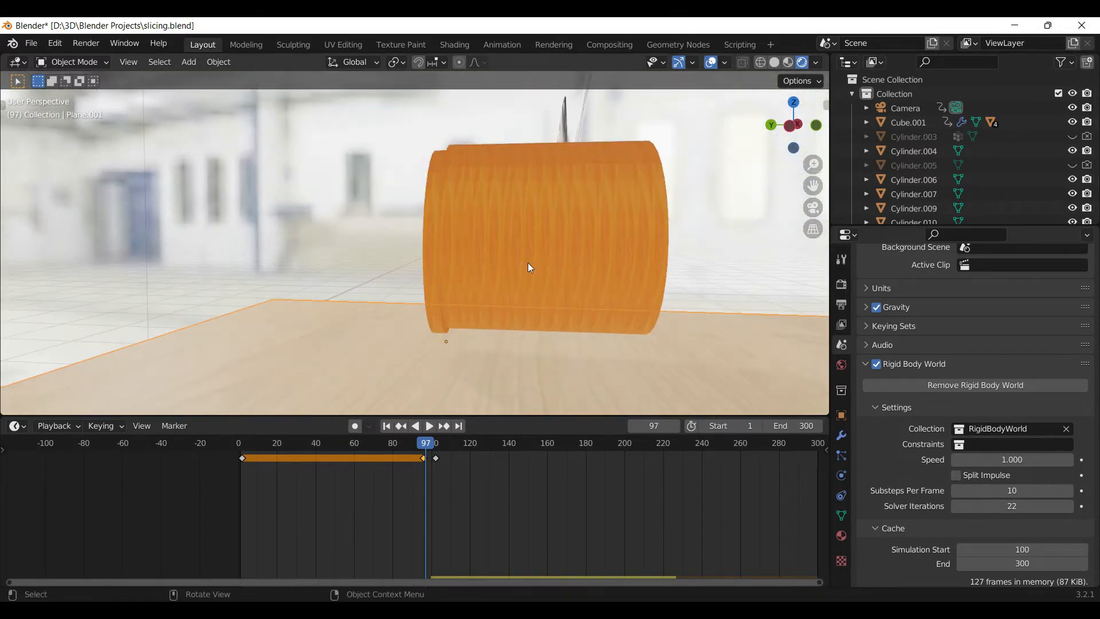
pyautogui.click(429, 426)
pyautogui.scroll(-5, 516, 362)
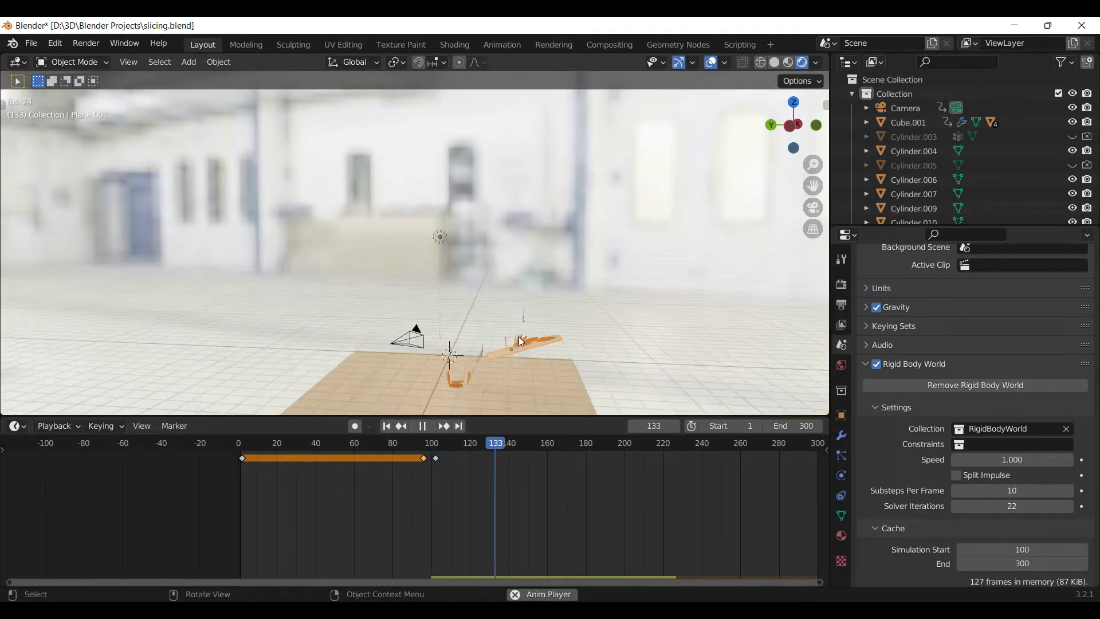
# Step: Examine the tumbling slices up close and from several angles while the rigid body simulation plays
pyautogui.scroll(3, 518, 355)
pyautogui.scroll(3, 492, 298)
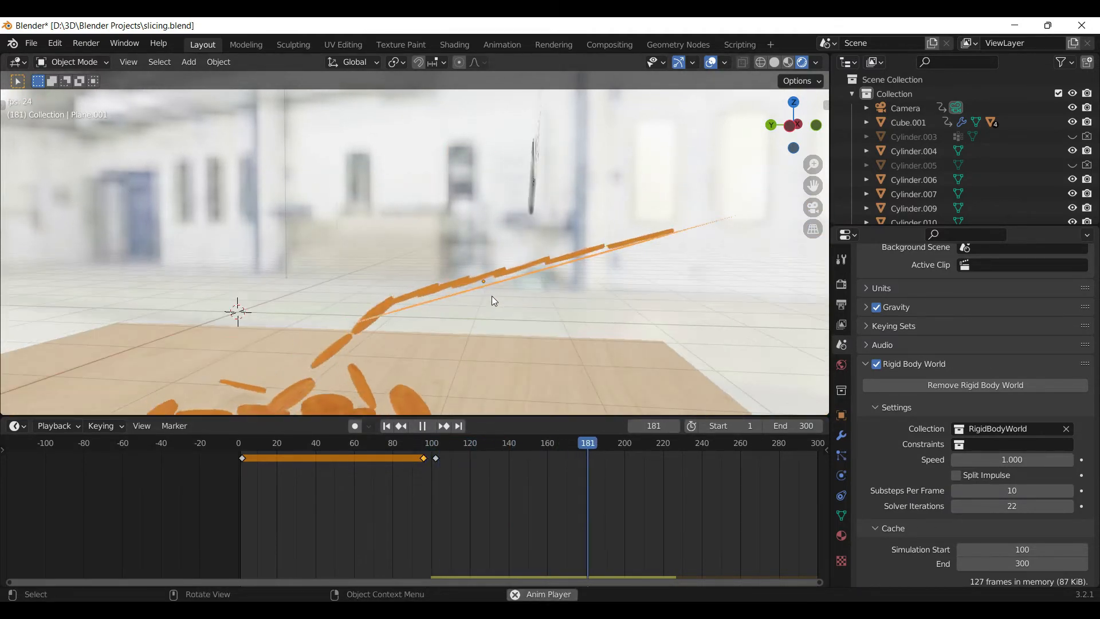
pyautogui.scroll(-3, 339, 379)
pyautogui.scroll(4, 339, 379)
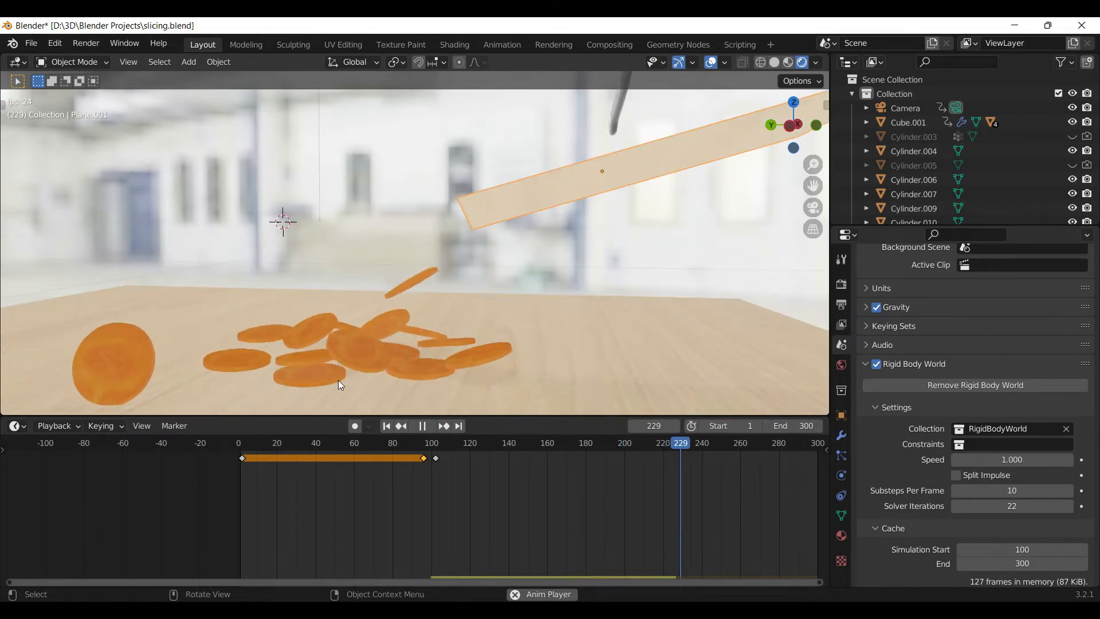
pyautogui.moveTo(390, 301); pyautogui.dragTo(422, 322, button='middle')
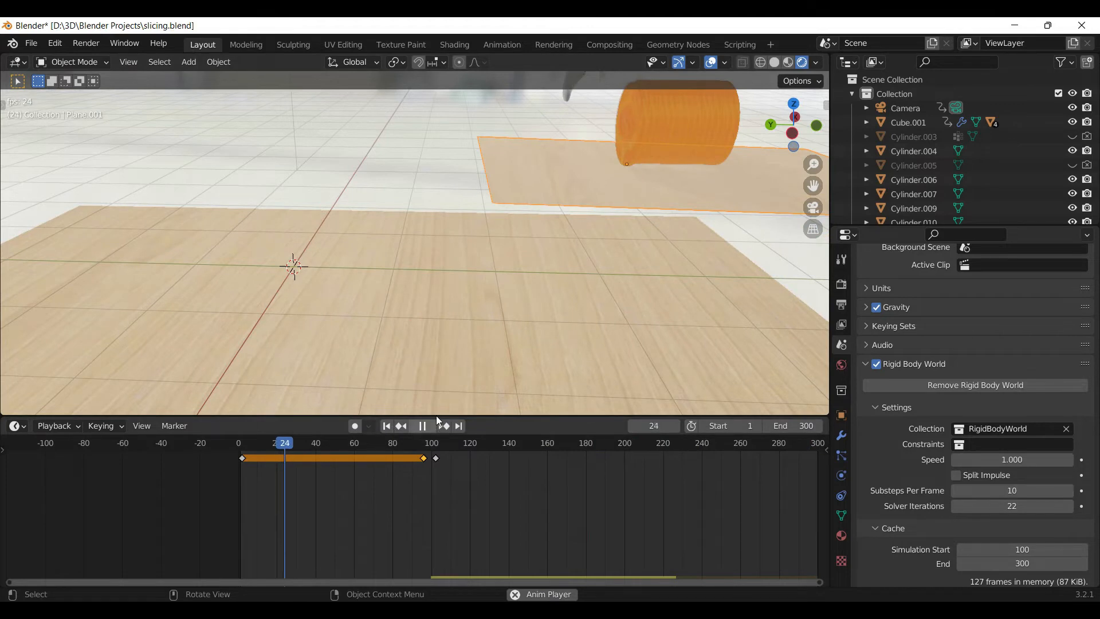
pyautogui.scroll(-5, 494, 314)
pyautogui.scroll(5, 579, 247)
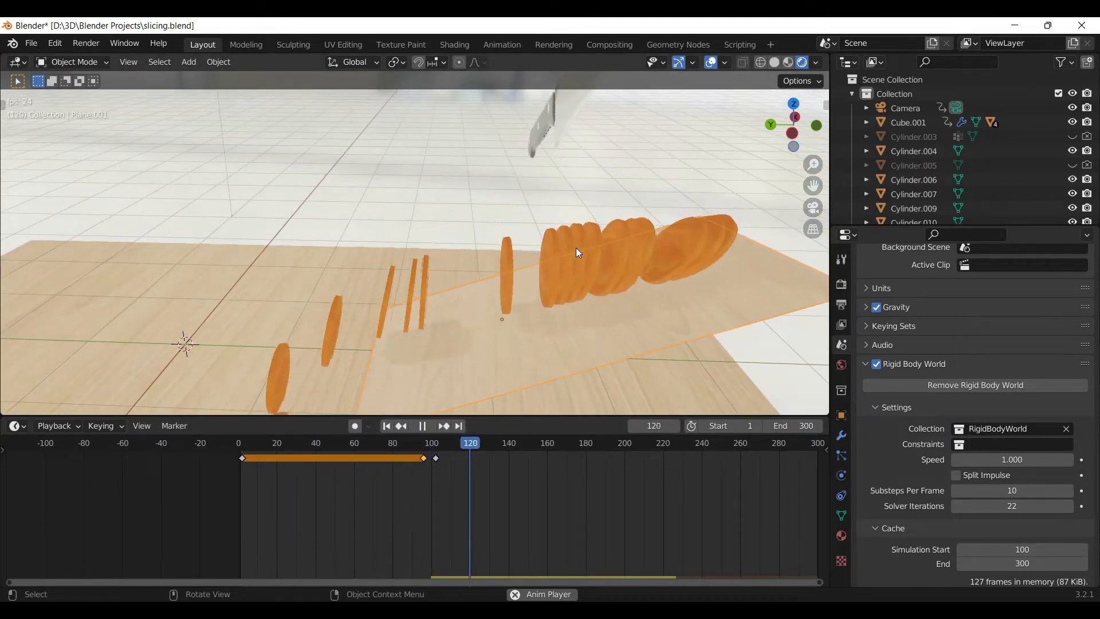
pyautogui.scroll(-4, 517, 270)
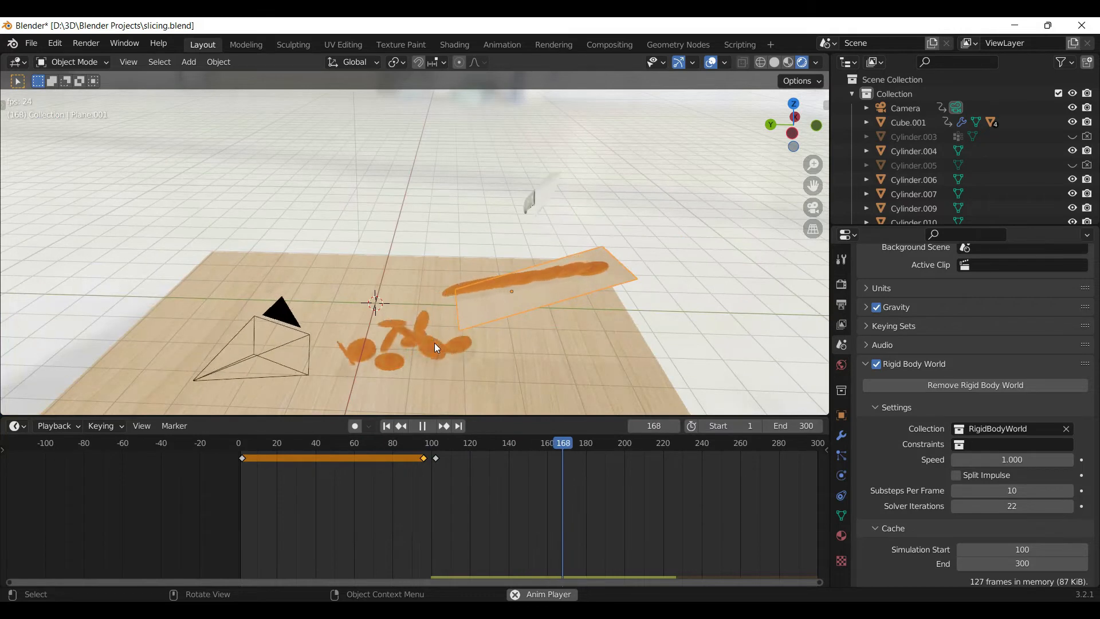
pyautogui.moveTo(486, 318); pyautogui.dragTo(538, 313, button='middle')
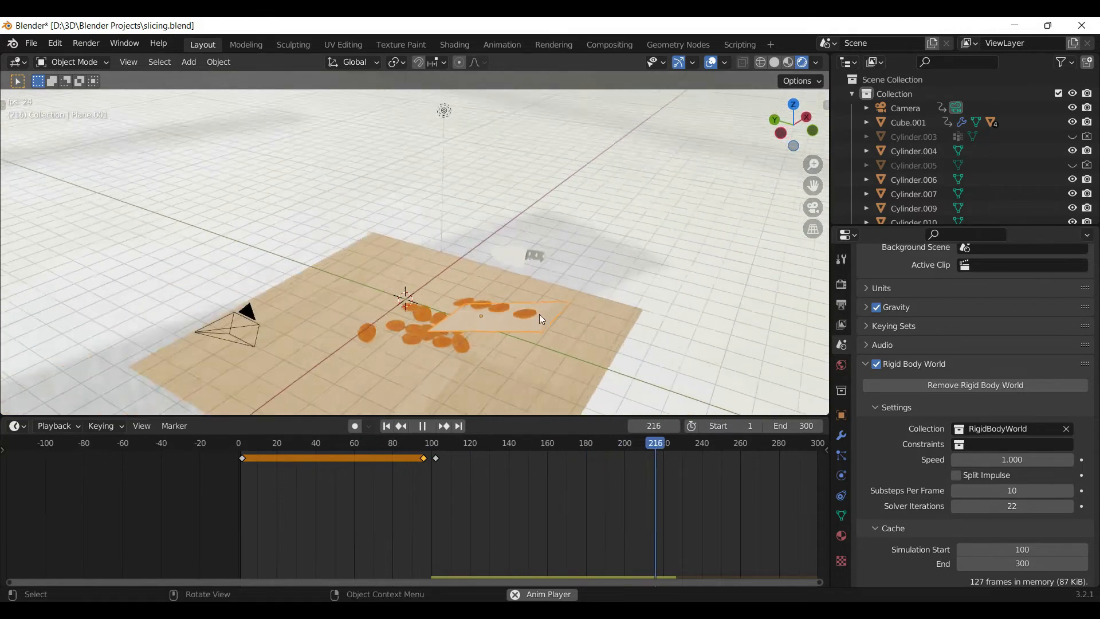
pyautogui.scroll(-3, 541, 319)
# Step: Watch the slicing animation through the scene camera, then stop playback at frame 24
pyautogui.press('KP_0')
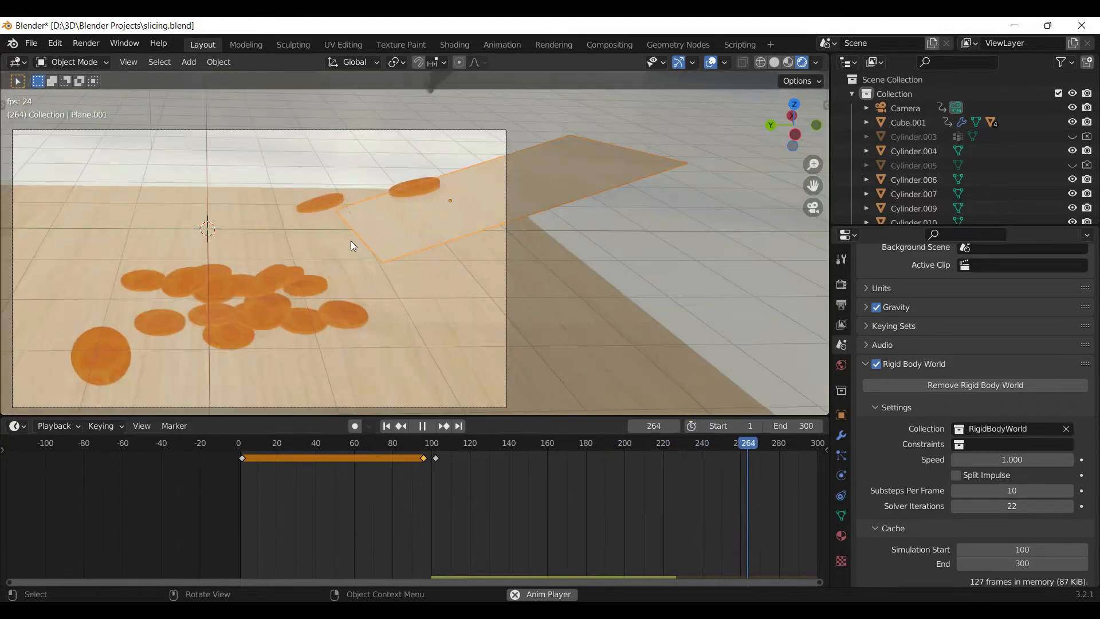
pyautogui.scroll(-3, 508, 307)
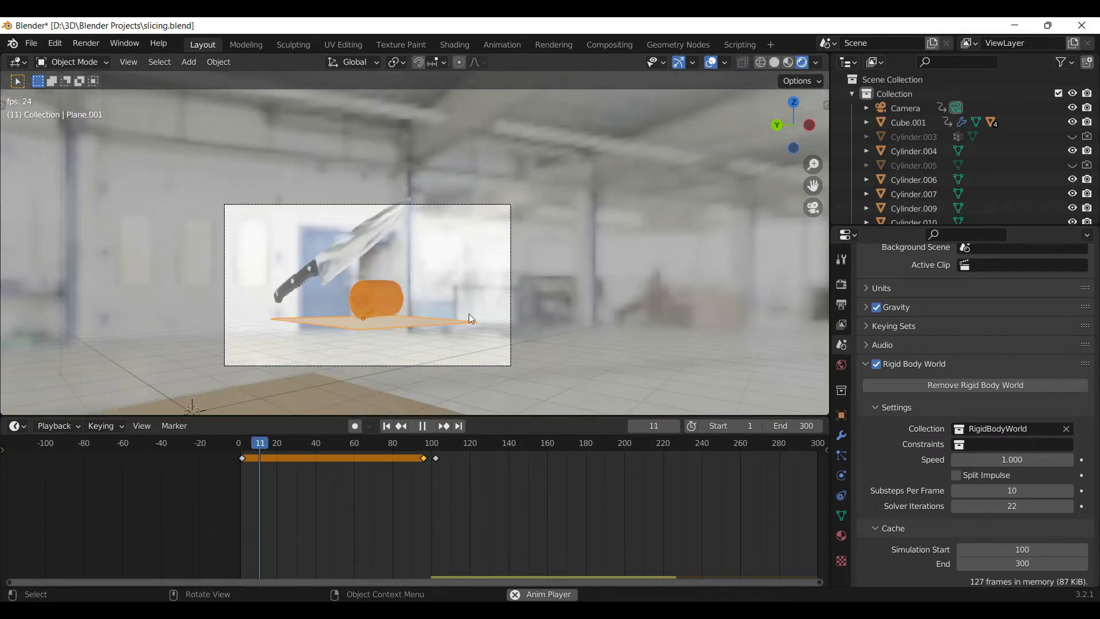
pyautogui.scroll(3, 339, 312)
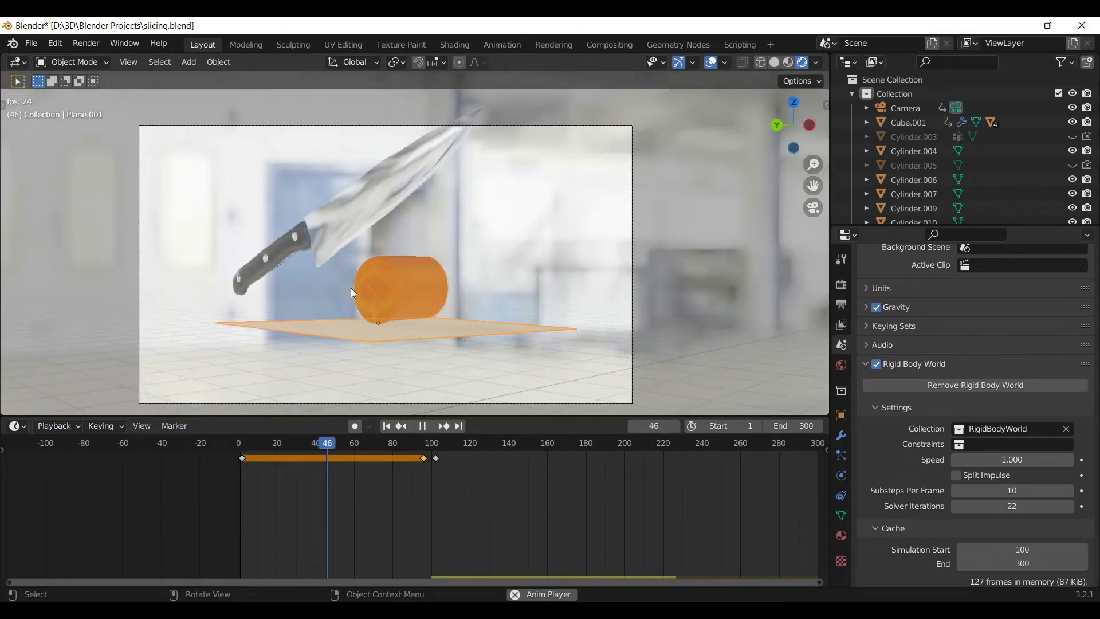
pyautogui.scroll(1, 350, 288)
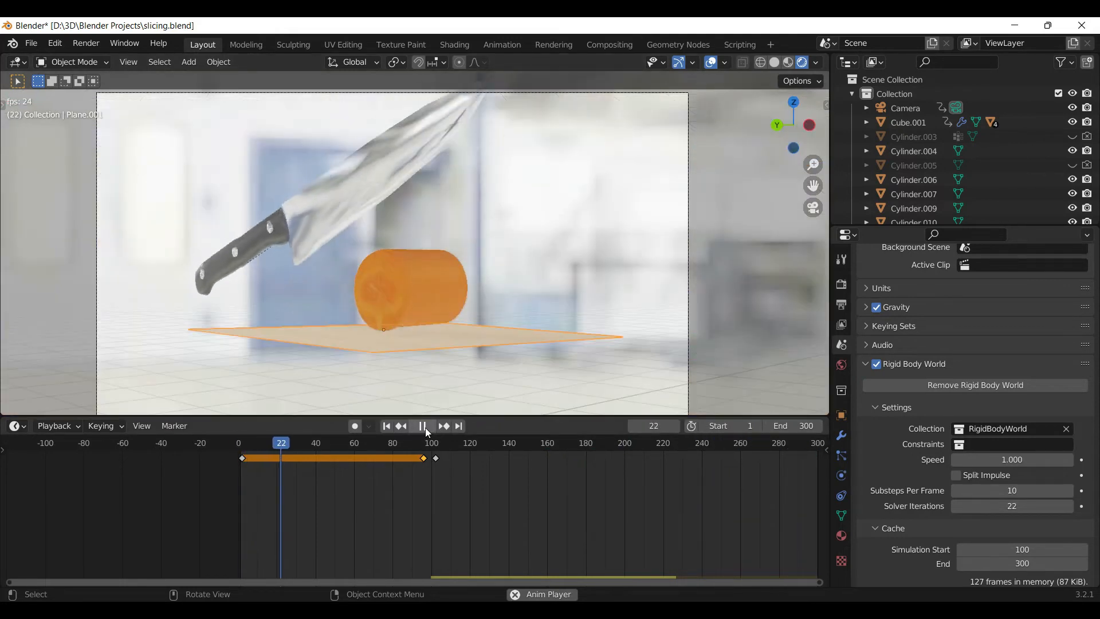
pyautogui.click(424, 427)
pyautogui.scroll(-2, 547, 286)
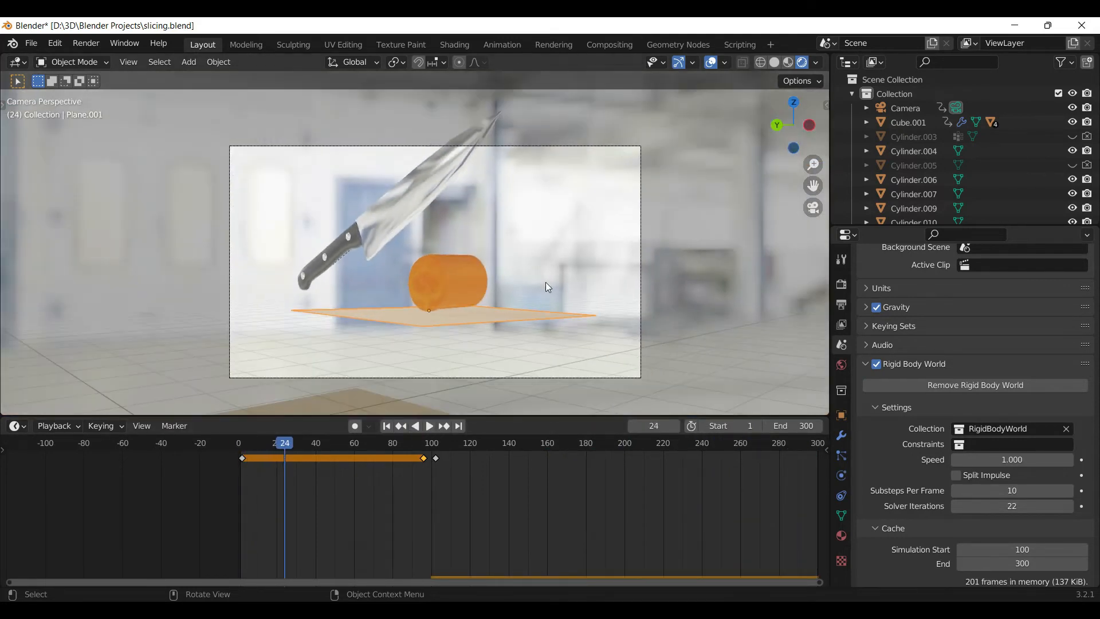
# Step: Select the scene camera and check its keyframed movement by scrubbing to its second keyframe, stopping at frame 178
pyautogui.scroll(-8, 929, 177)
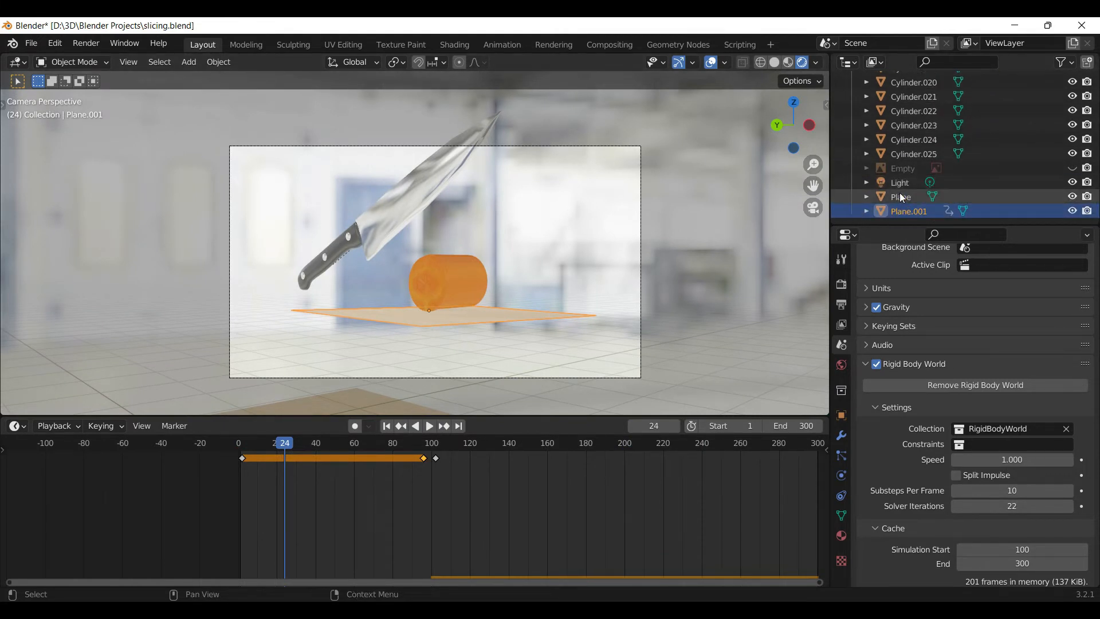
pyautogui.scroll(8, 905, 202)
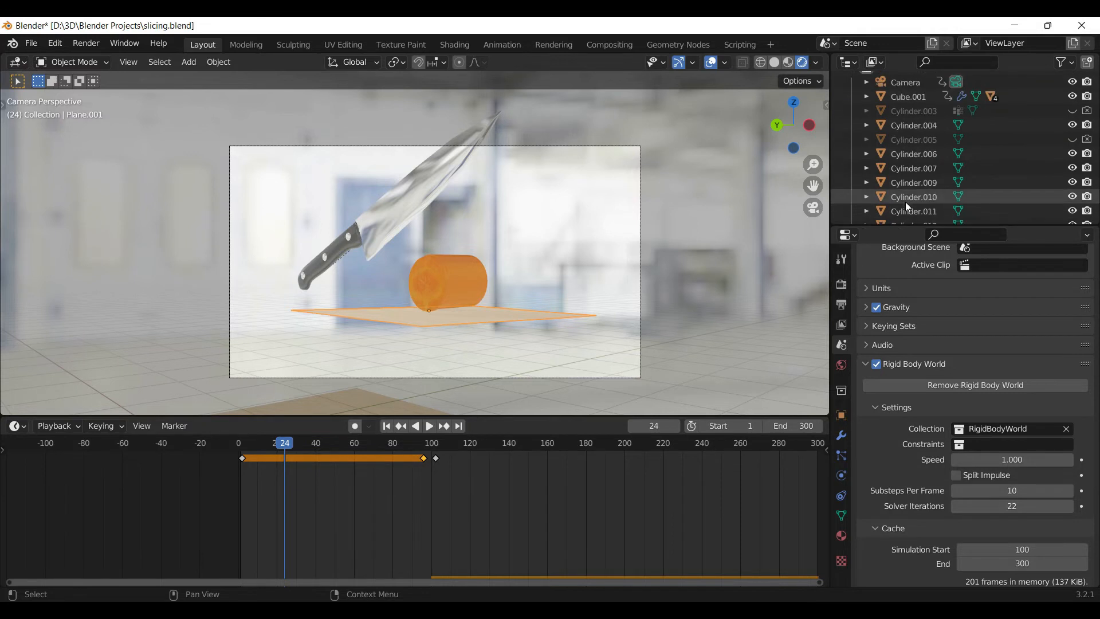
pyautogui.click(905, 109)
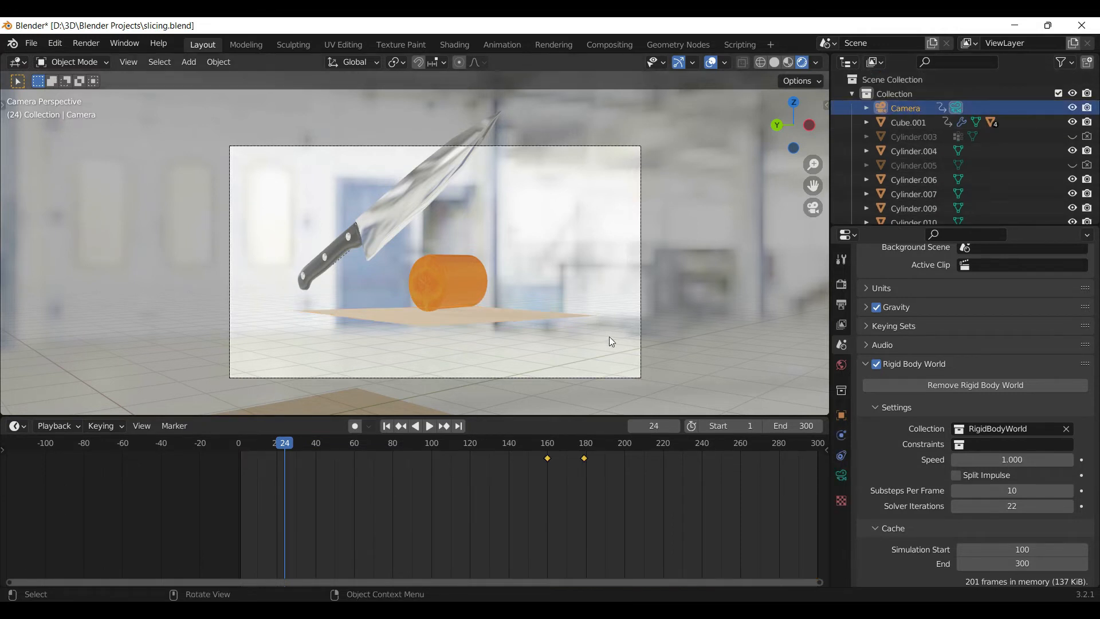
pyautogui.press('space')
pyautogui.click(529, 442)
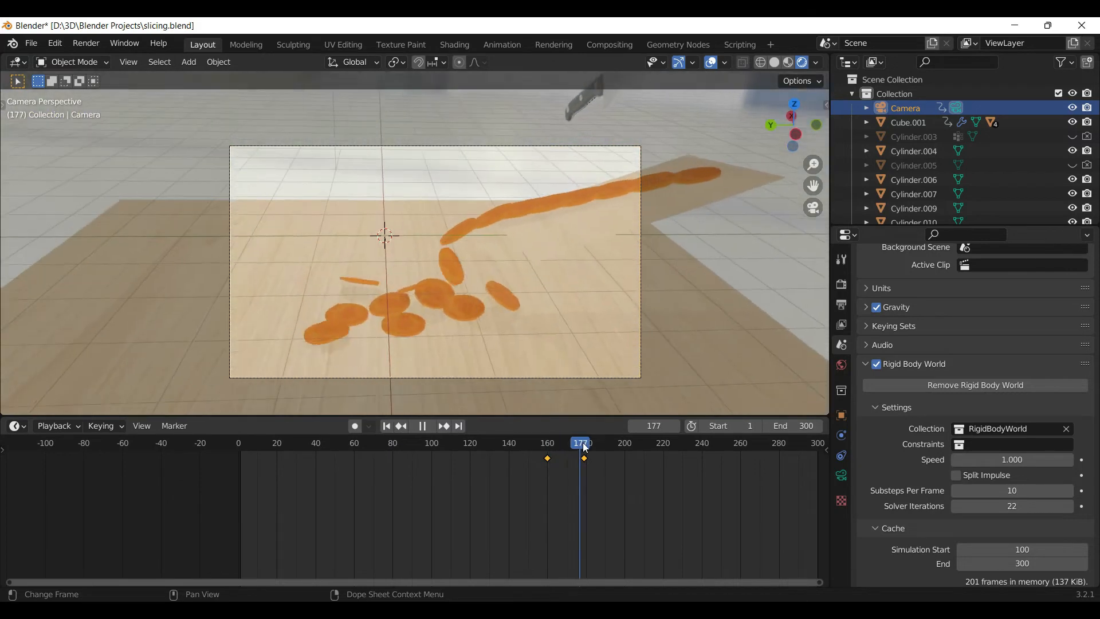
pyautogui.moveTo(544, 442); pyautogui.dragTo(581, 444)
pyautogui.press('space')
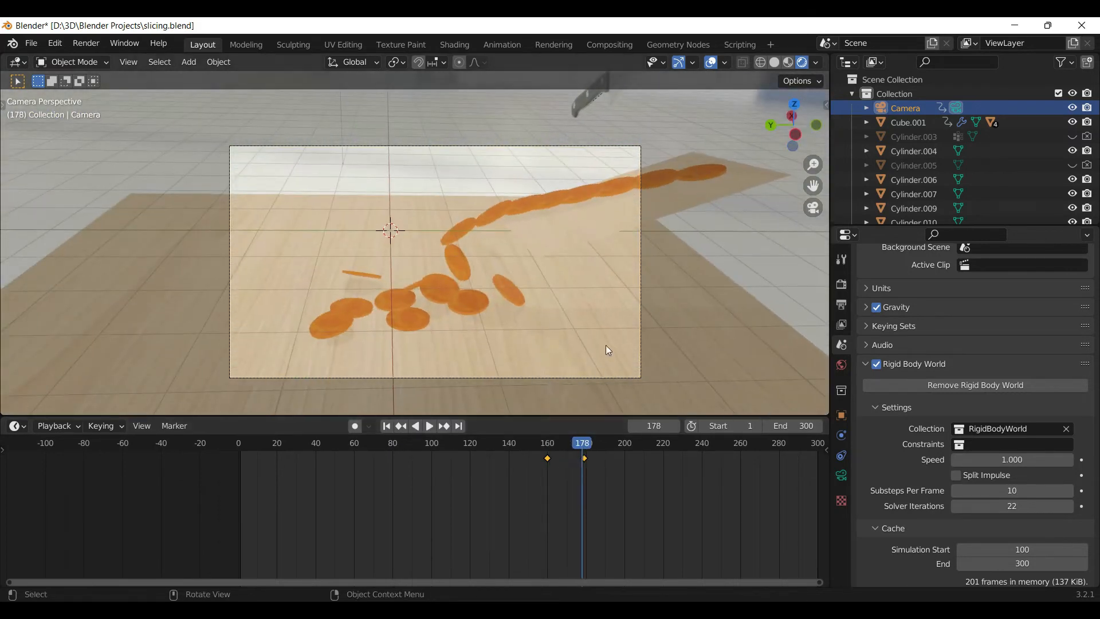
# Step: View the camera's position from outside the camera view and scrub back to frame 152 to check its motion
pyautogui.scroll(-3, 606, 344)
pyautogui.press('KP_0')
pyautogui.moveTo(651, 298); pyautogui.dragTo(593, 300, button='middle')
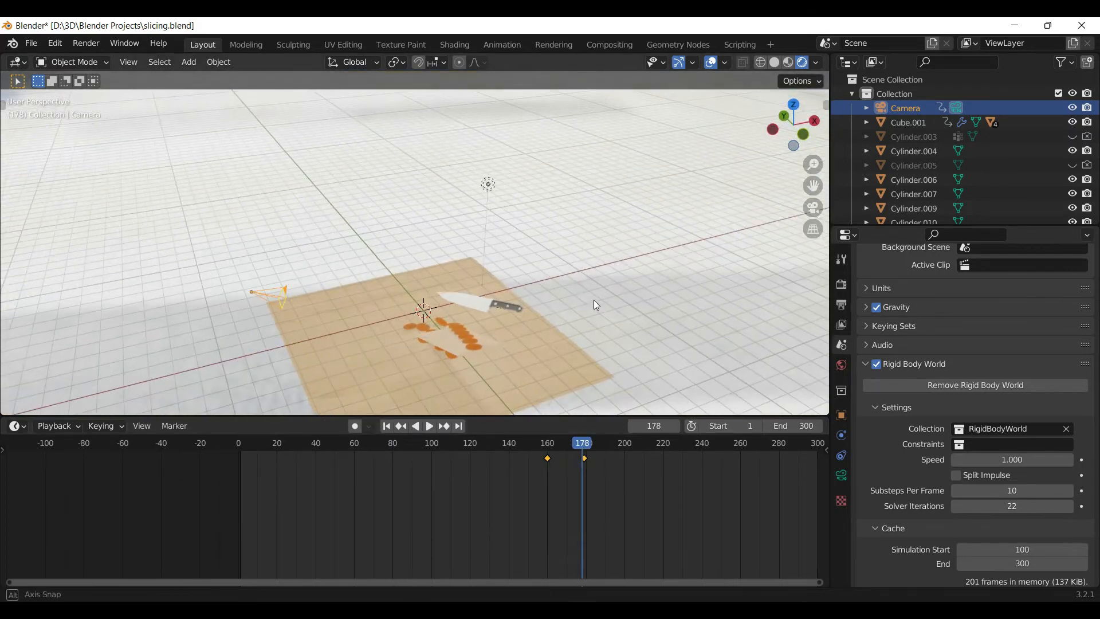
pyautogui.scroll(5, 398, 318)
pyautogui.scroll(-5, 490, 321)
pyautogui.moveTo(490, 331); pyautogui.dragTo(422, 332, button='middle')
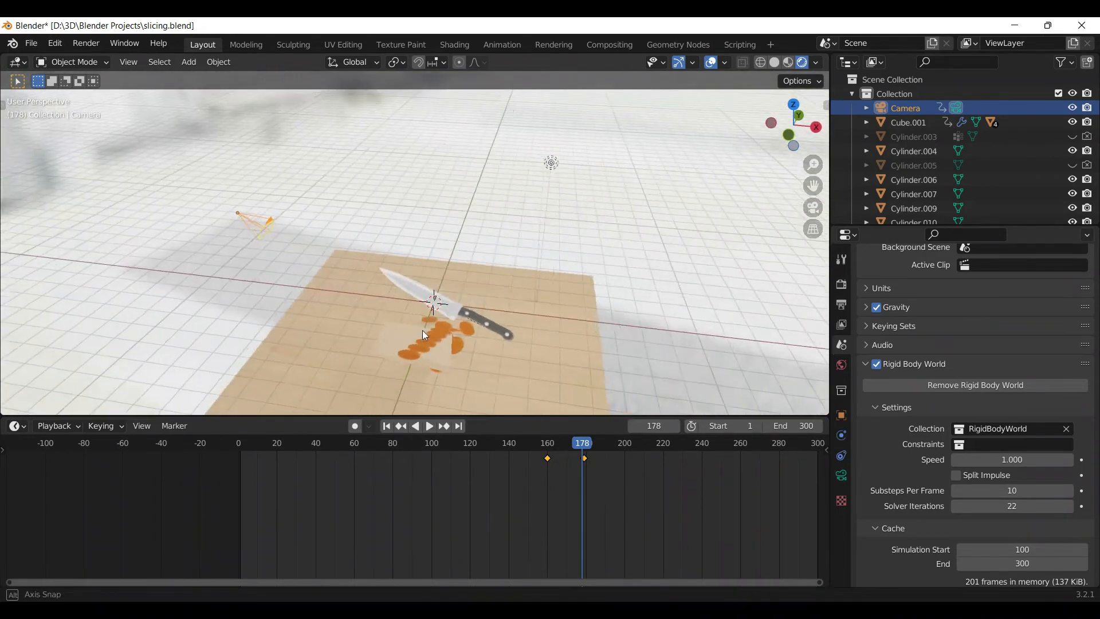
pyautogui.moveTo(542, 444)
pyautogui.mouseDown()
pyautogui.moveTo(587, 445)
pyautogui.moveTo(531, 442)
pyautogui.mouseUp()
# Step: Look through the camera again and scrub forward between its two keyframes to frame 171
pyautogui.press('KP_0')
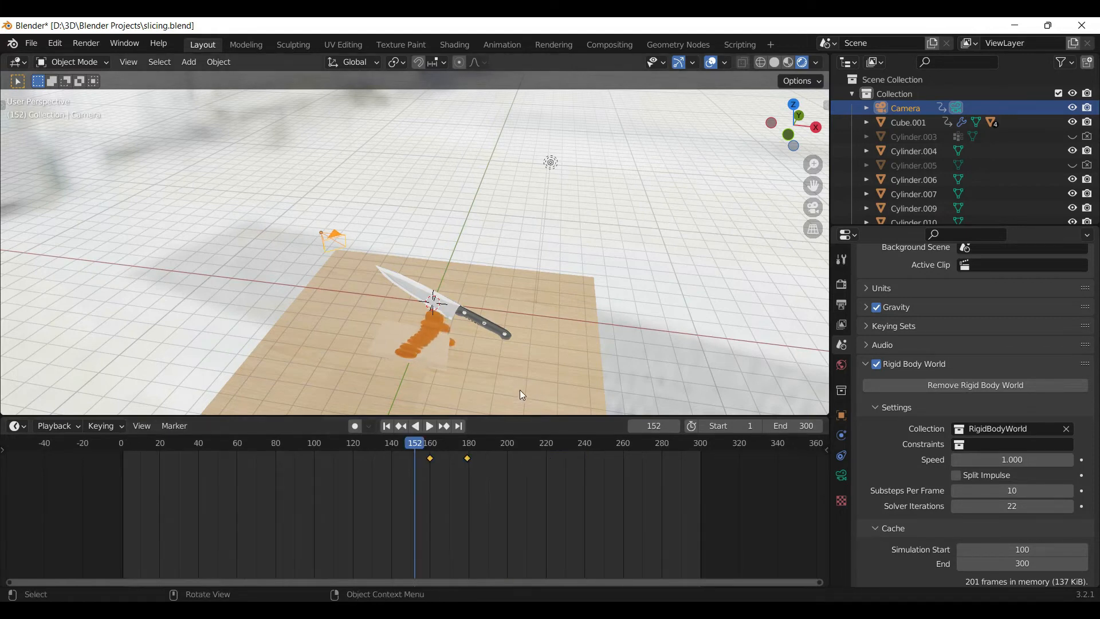
pyautogui.press('KP_0')
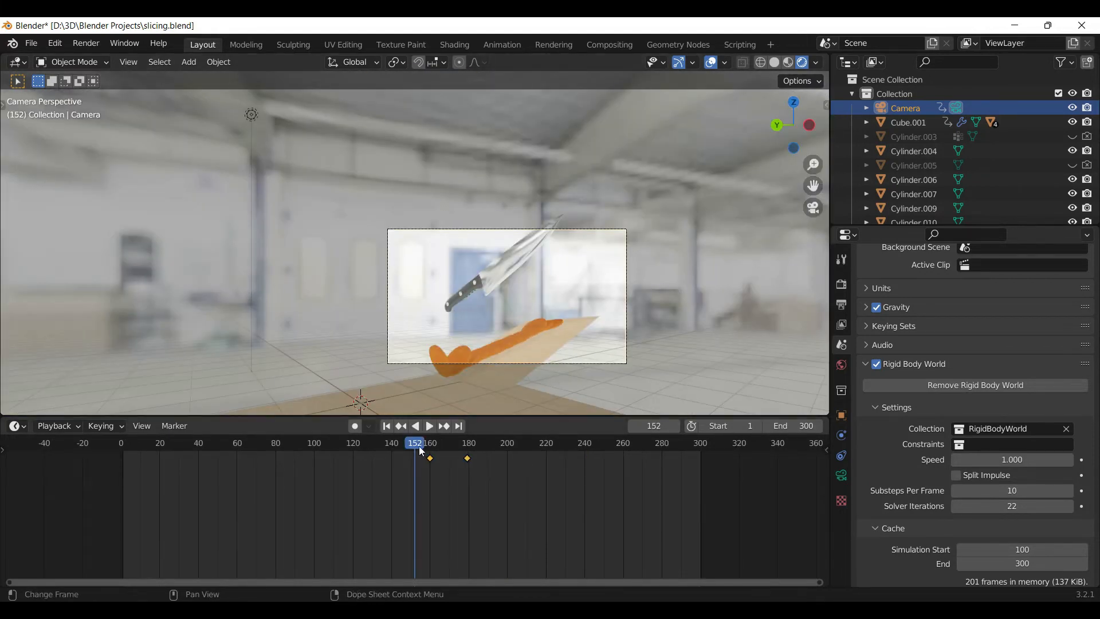
pyautogui.moveTo(437, 452)
pyautogui.mouseDown()
pyautogui.moveTo(473, 456)
pyautogui.moveTo(408, 457)
pyautogui.moveTo(473, 453)
pyautogui.moveTo(452, 451)
pyautogui.mouseUp()
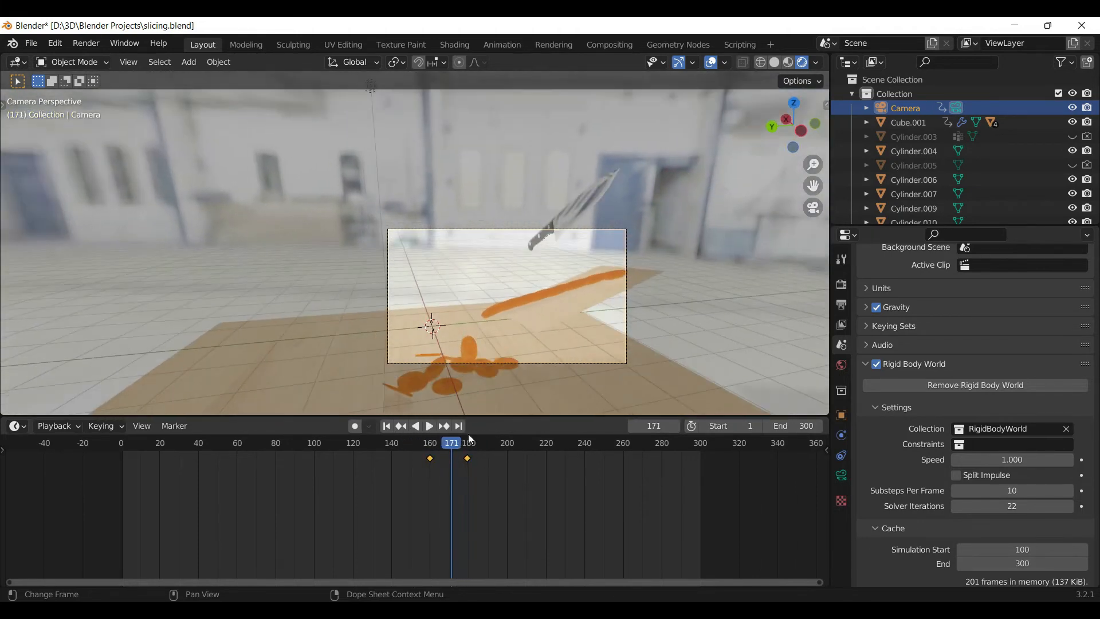
# Step: Select the carrot slice Cylinder.011 and open its material in the Shading workspace
pyautogui.scroll(4, 485, 370)
pyautogui.click(478, 367)
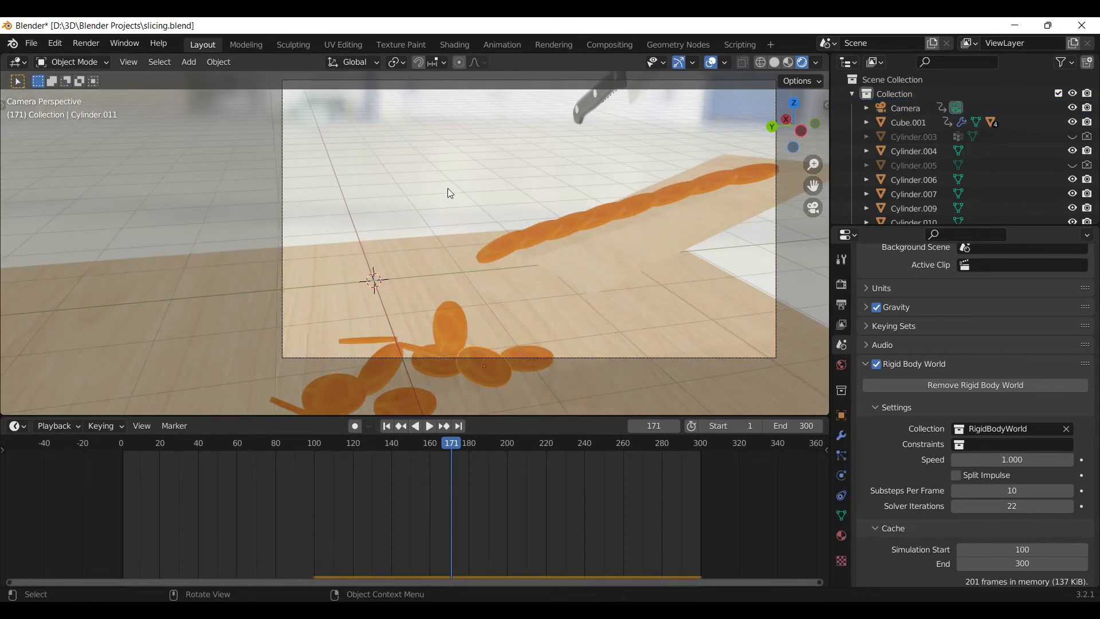
pyautogui.click(344, 45)
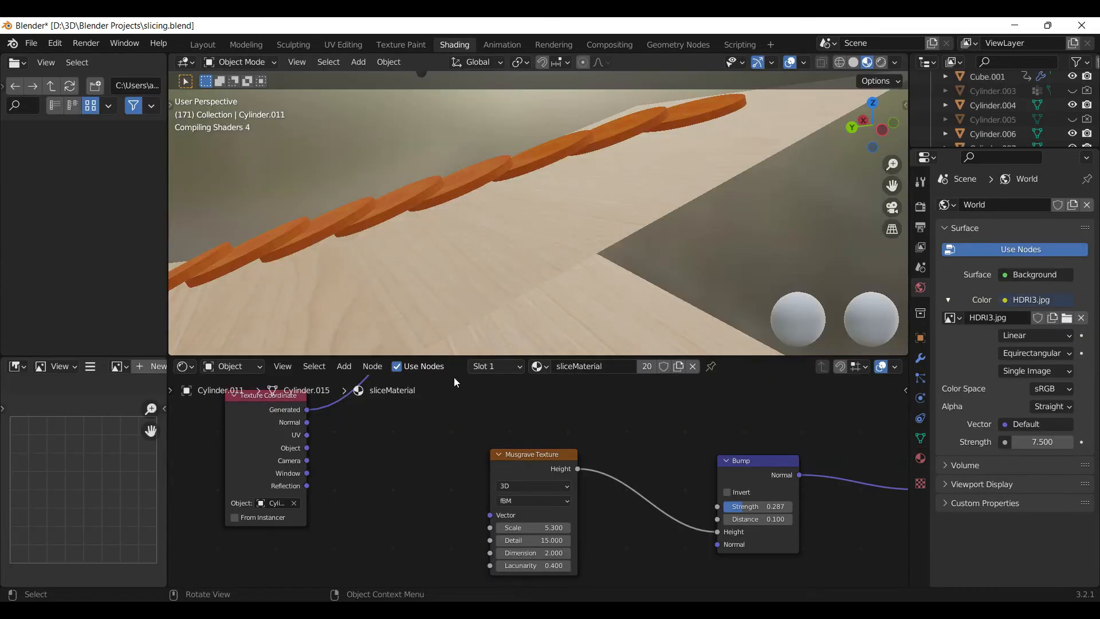
# Step: Examine the sliceMaterial node setup, from the Texture Coordinate and Musgrave Texture nodes to the Mapping and image texture nodes
pyautogui.scroll(2, 462, 470)
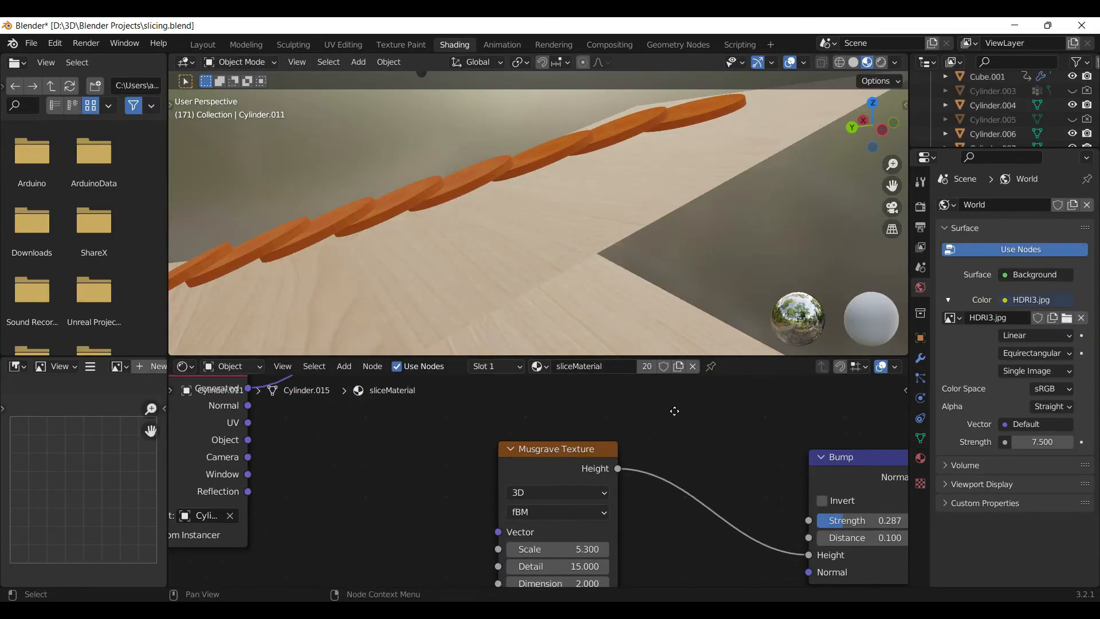
pyautogui.moveTo(674, 411); pyautogui.dragTo(572, 470, button='middle')
pyautogui.scroll(-4, 662, 463)
pyautogui.moveTo(698, 468); pyautogui.dragTo(586, 532, button='middle')
pyautogui.scroll(6, 545, 436)
pyautogui.scroll(3, 696, 444)
pyautogui.moveTo(703, 449); pyautogui.dragTo(699, 425, button='middle')
pyautogui.scroll(4, 610, 456)
pyautogui.scroll(1, 516, 446)
pyautogui.scroll(-4, 398, 465)
pyautogui.moveTo(407, 472); pyautogui.dragTo(531, 438, button='middle')
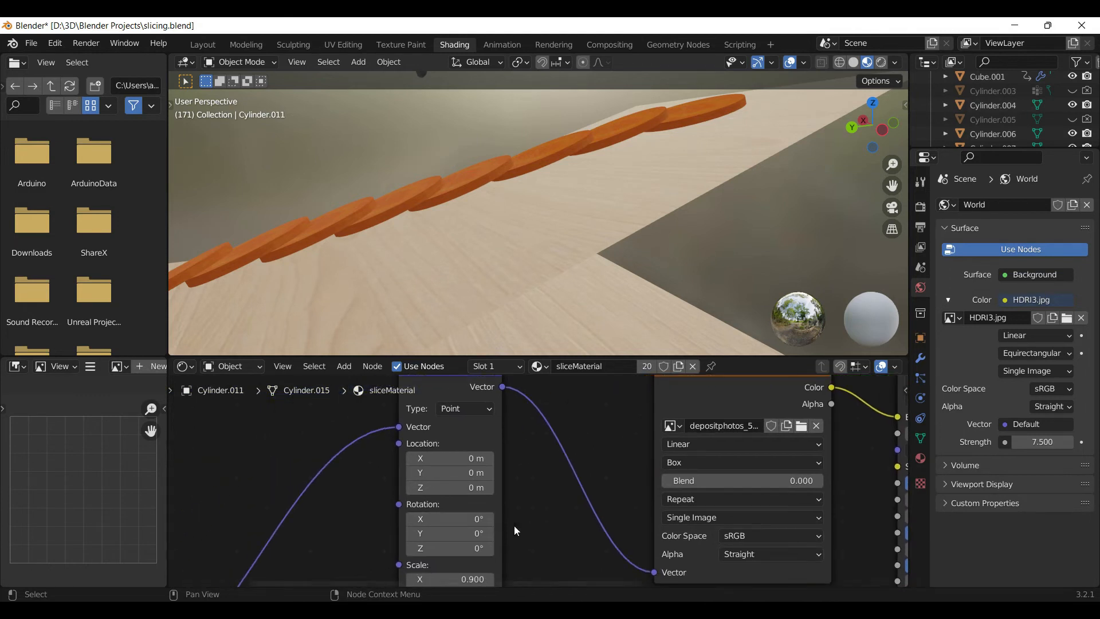
# Step: Check the Mapping node's X scale and the Bump node's strength in sliceMaterial
pyautogui.moveTo(516, 530); pyautogui.dragTo(576, 444, button='middle')
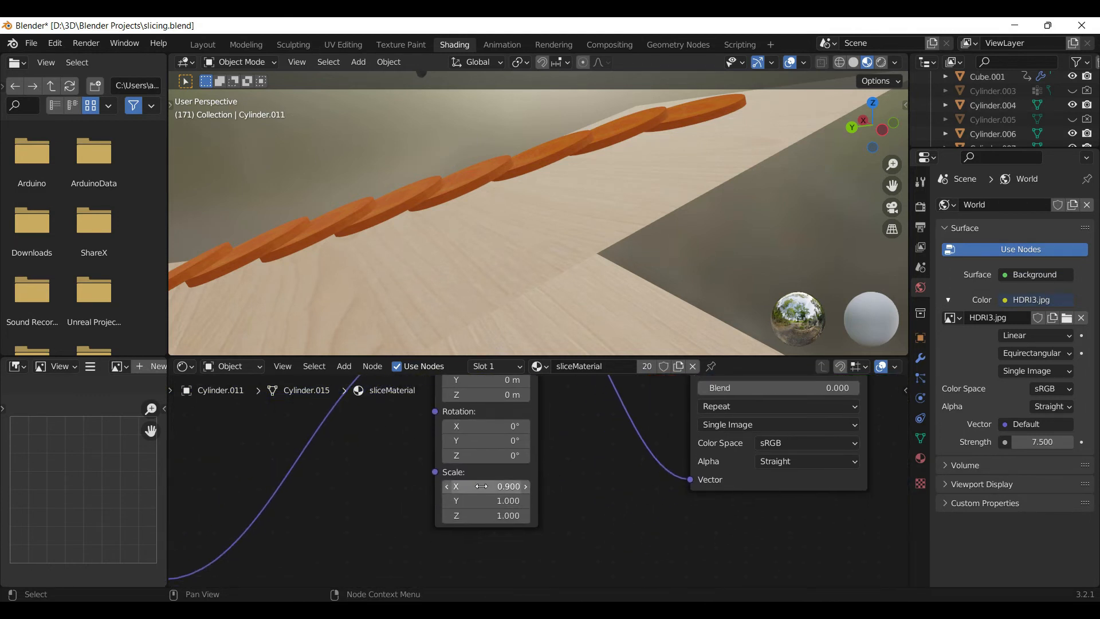
pyautogui.moveTo(606, 443)
pyautogui.mouseDown(button='middle')
pyautogui.moveTo(597, 523)
pyautogui.moveTo(596, 445)
pyautogui.mouseUp(button='middle')
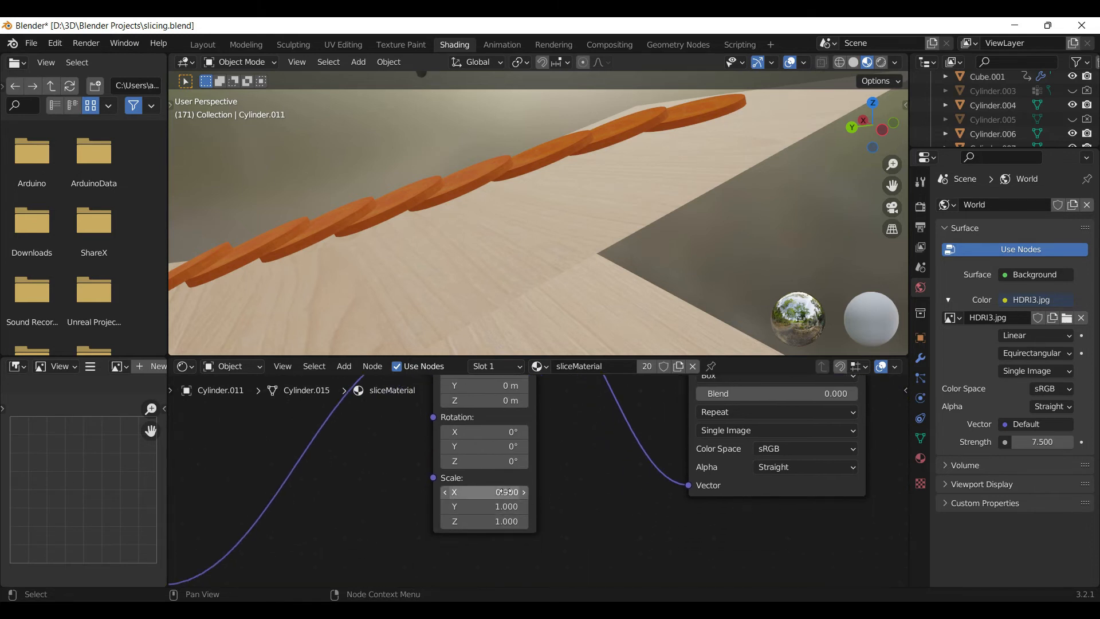
pyautogui.scroll(5, 503, 494)
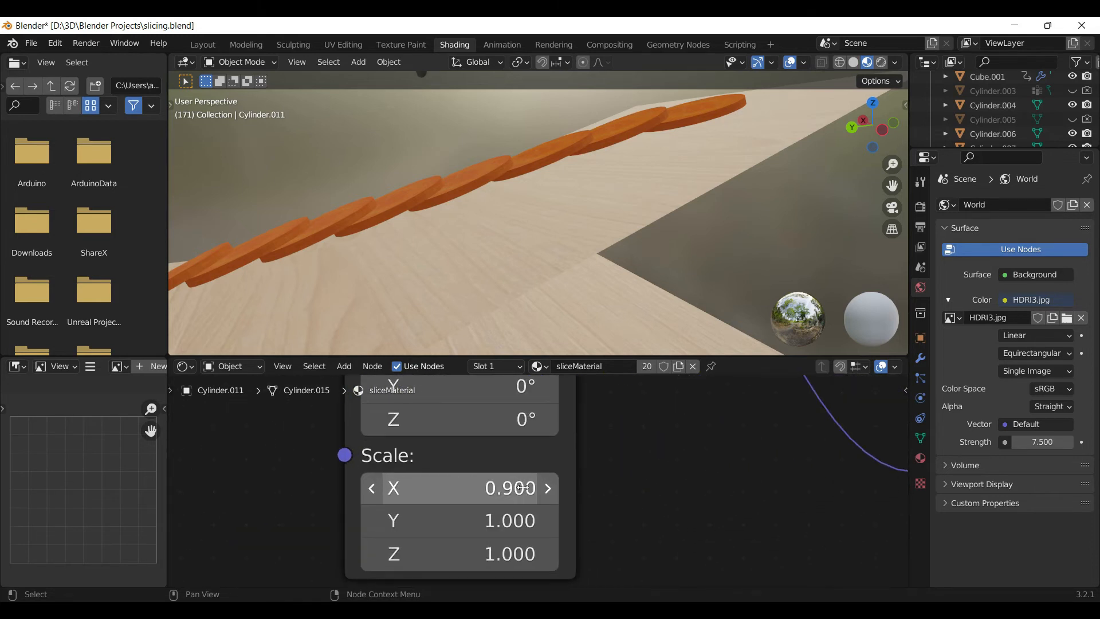
pyautogui.scroll(-4, 647, 461)
pyautogui.scroll(-2, 514, 504)
pyautogui.scroll(6, 565, 469)
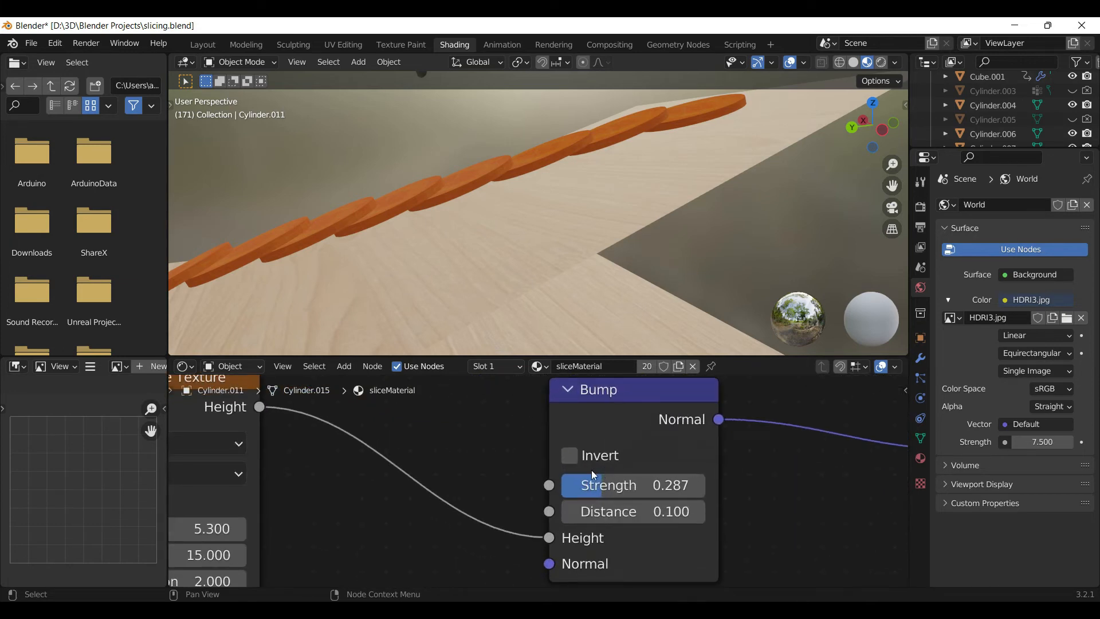
pyautogui.scroll(-2, 346, 475)
pyautogui.scroll(-1, 401, 475)
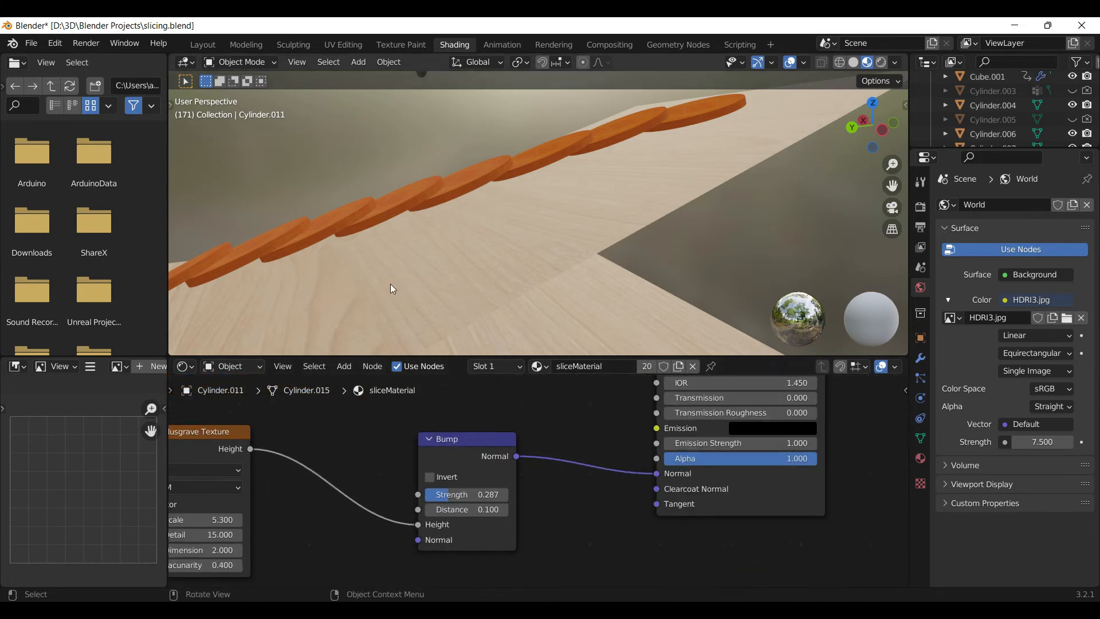
# Step: Examine the carrot texture on the row of slices up close and from several angles in the material preview
pyautogui.moveTo(384, 285); pyautogui.dragTo(520, 300, button='middle')
pyautogui.scroll(2, 520, 300)
pyautogui.scroll(4, 264, 270)
pyautogui.moveTo(304, 272); pyautogui.dragTo(330, 255, button='middle')
pyautogui.scroll(-8, 330, 255)
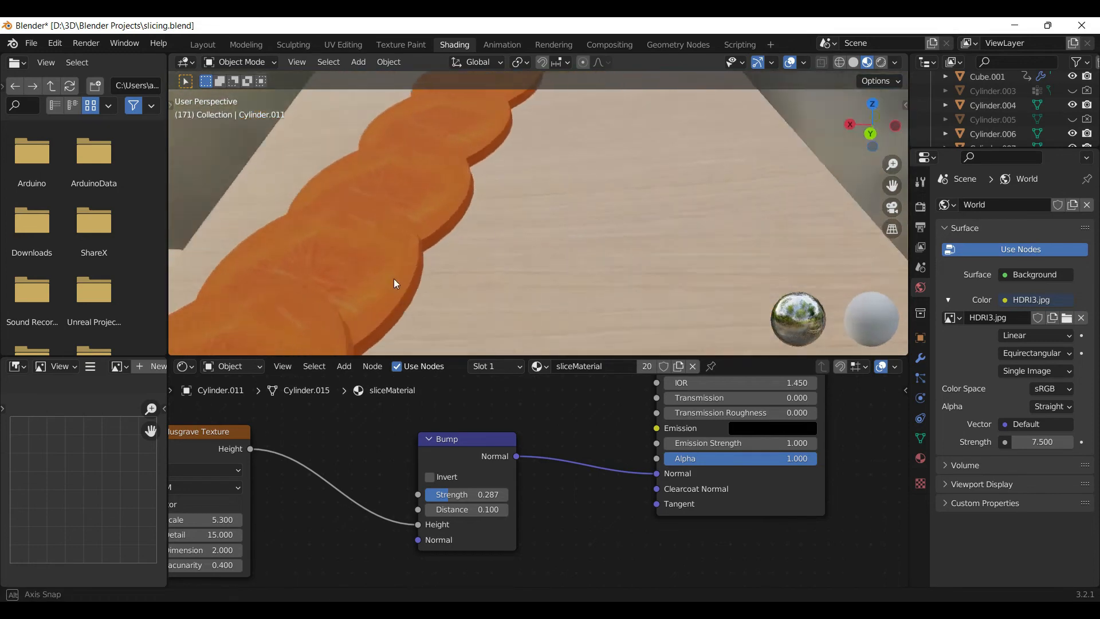
pyautogui.moveTo(440, 224); pyautogui.dragTo(474, 285, button='middle')
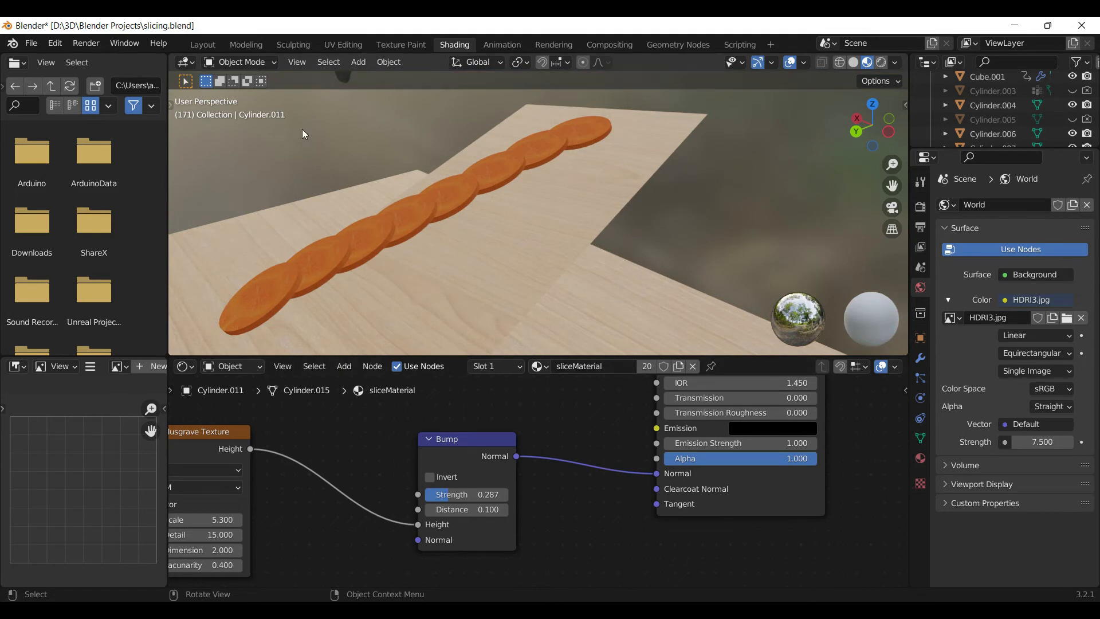
# Step: Return to the Layout workspace and play the animation through the camera
pyautogui.click(203, 46)
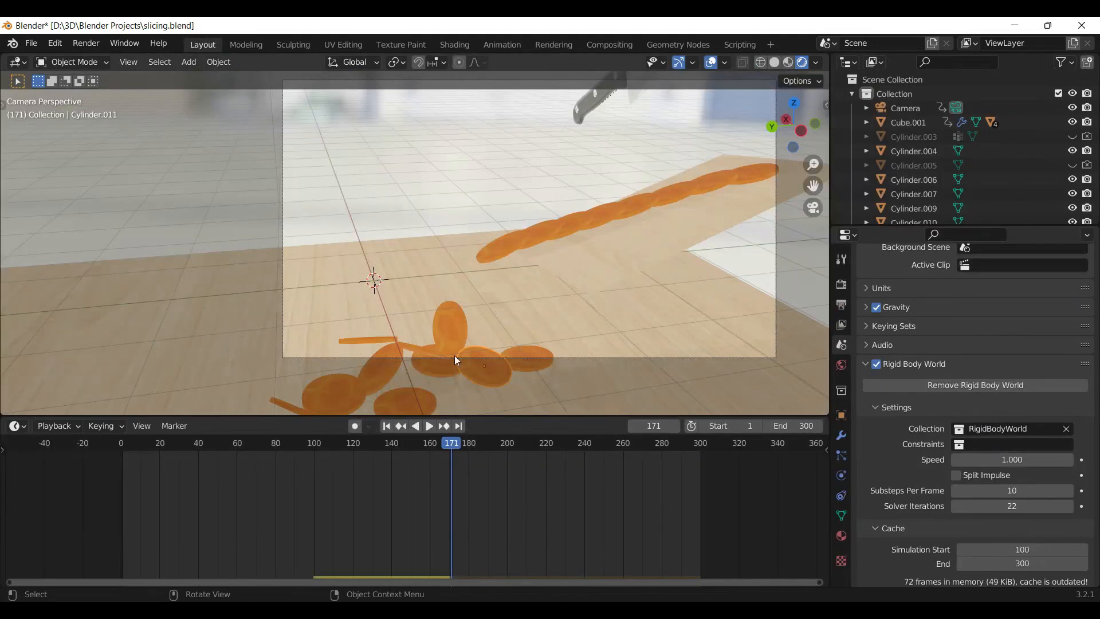
pyautogui.click(434, 426)
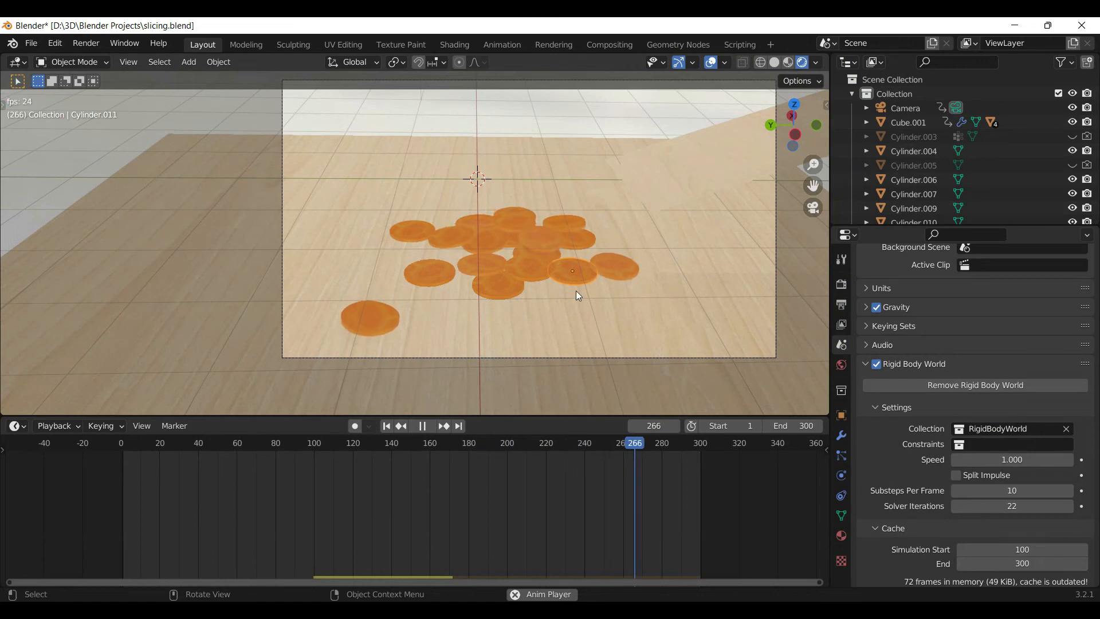
pyautogui.scroll(-1, 585, 288)
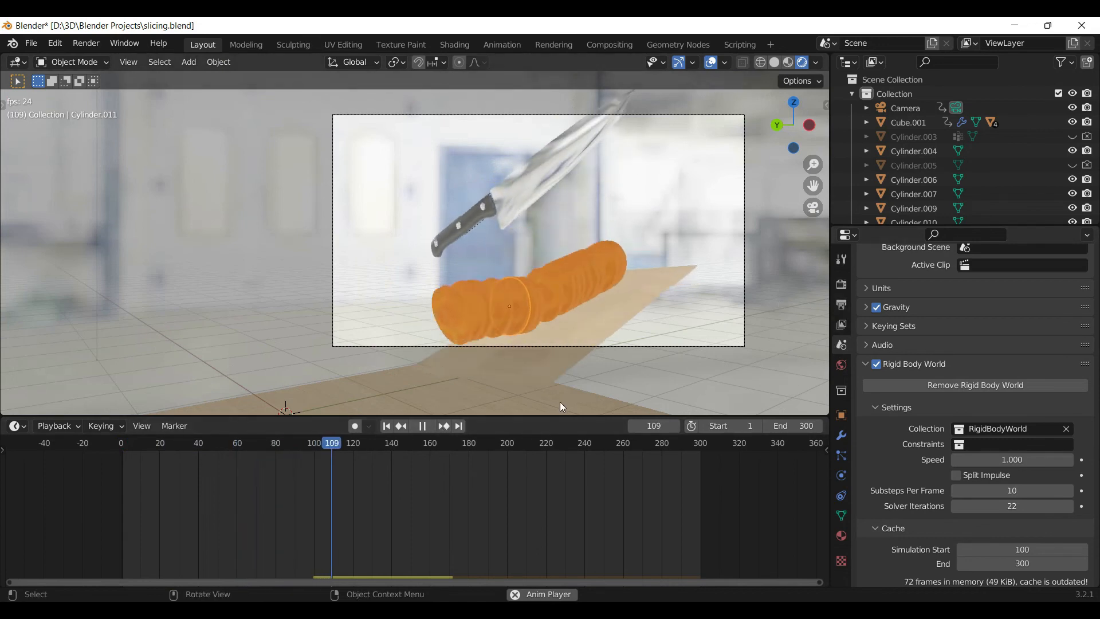
# Step: Choose FFmpeg Video as the output file format and start rendering the full animation
pyautogui.click(844, 304)
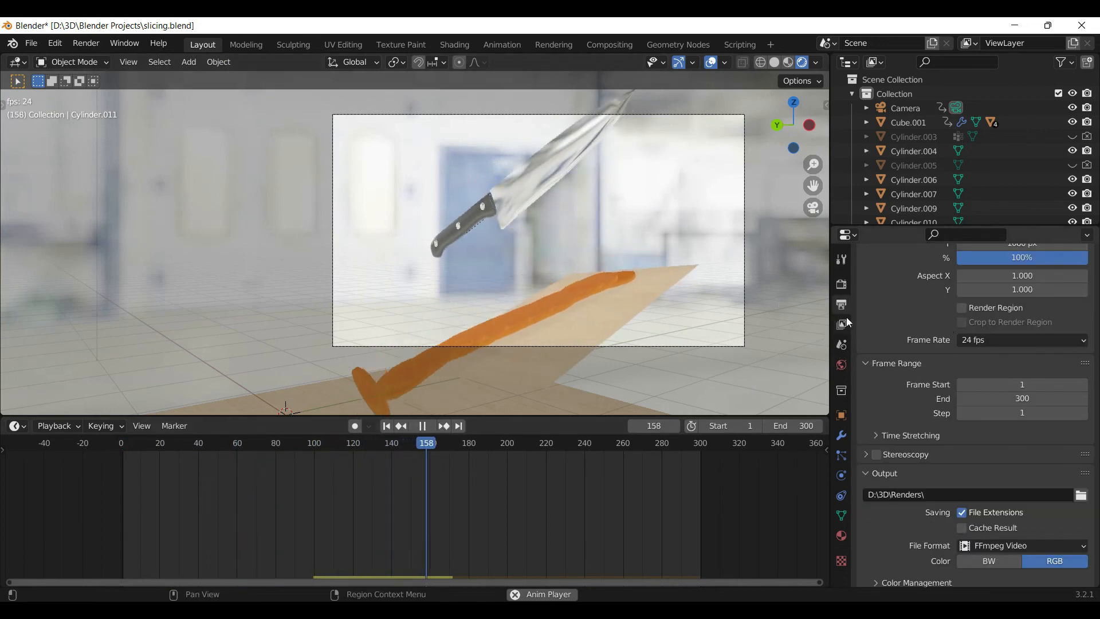
pyautogui.scroll(-2, 997, 458)
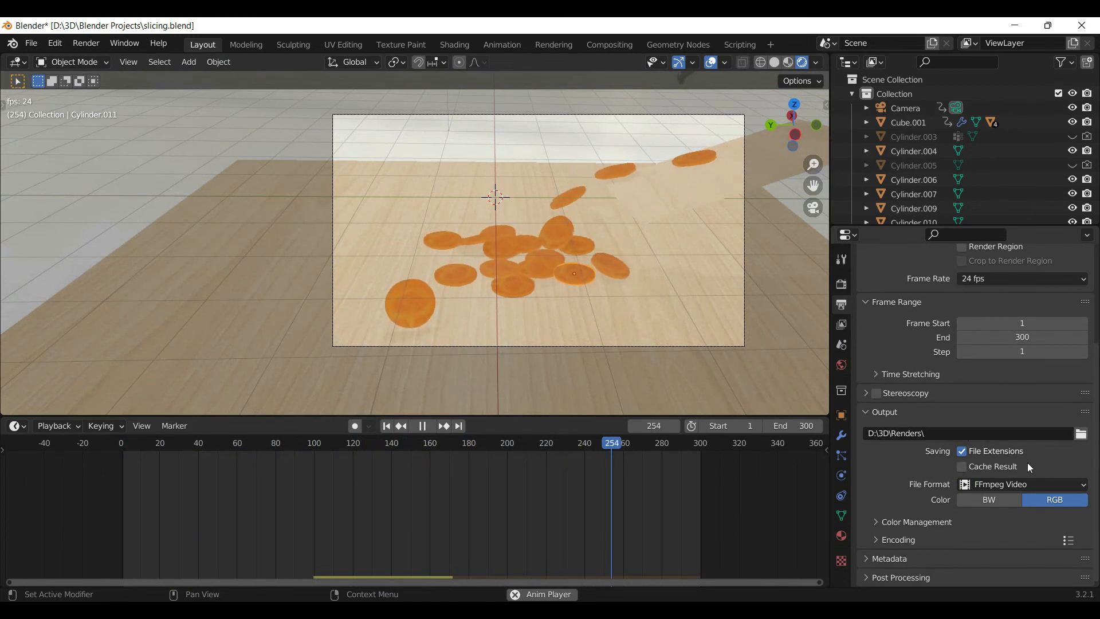
pyautogui.click(990, 486)
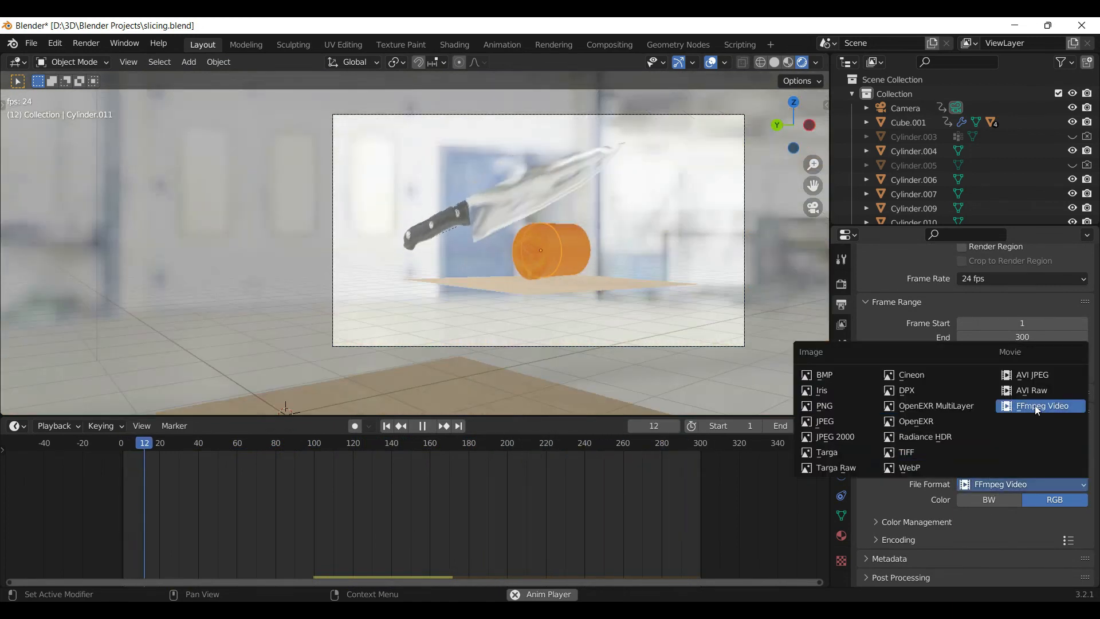
pyautogui.click(1034, 404)
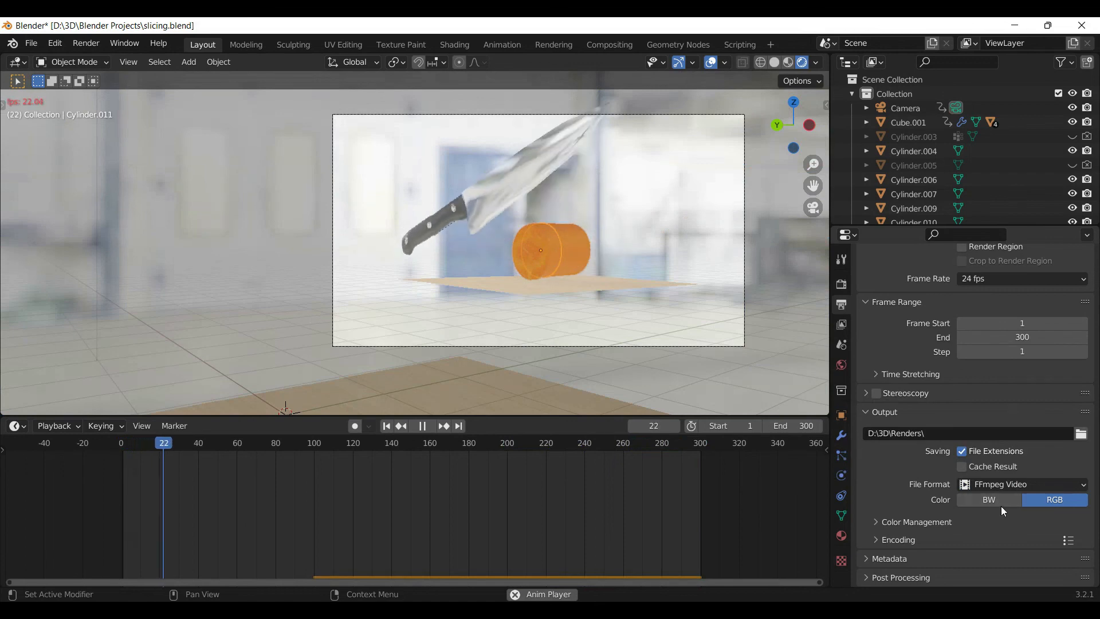
pyautogui.click(85, 46)
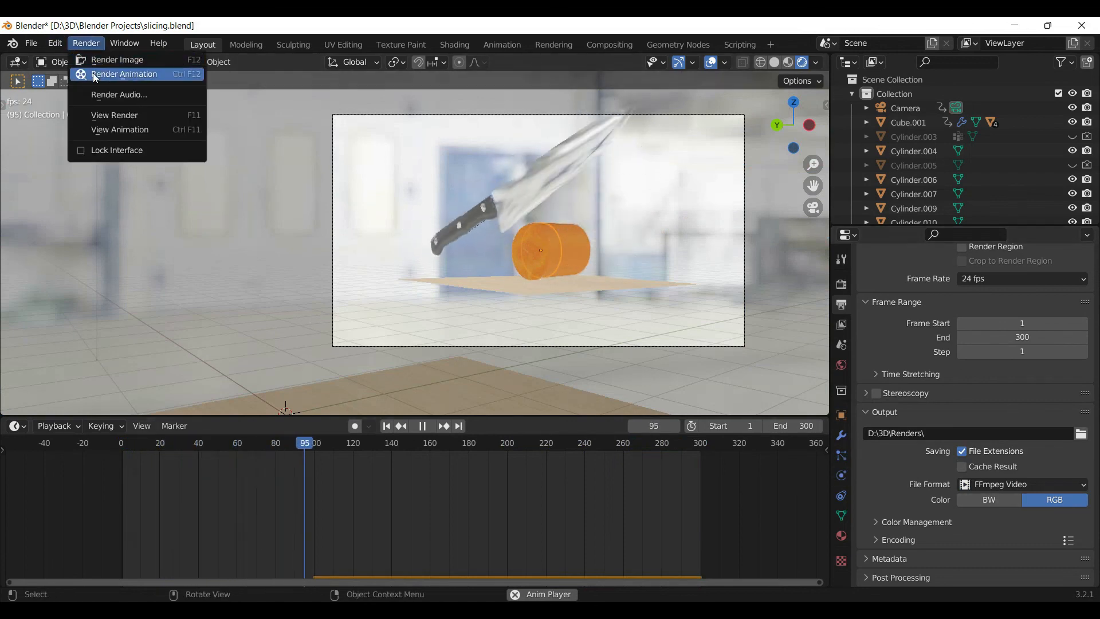
pyautogui.click(115, 74)
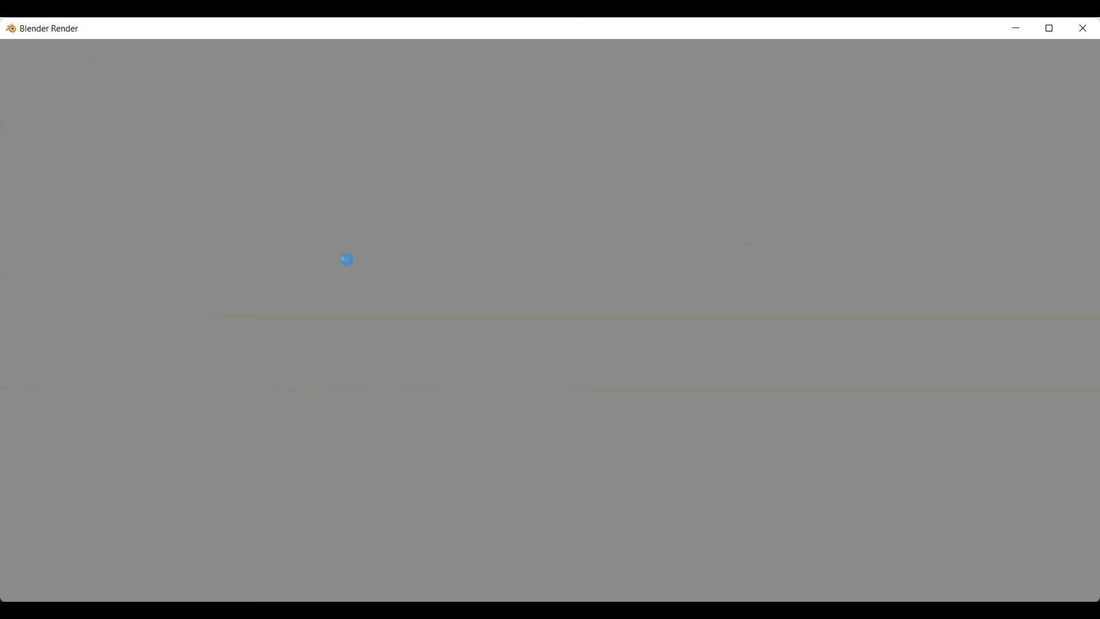